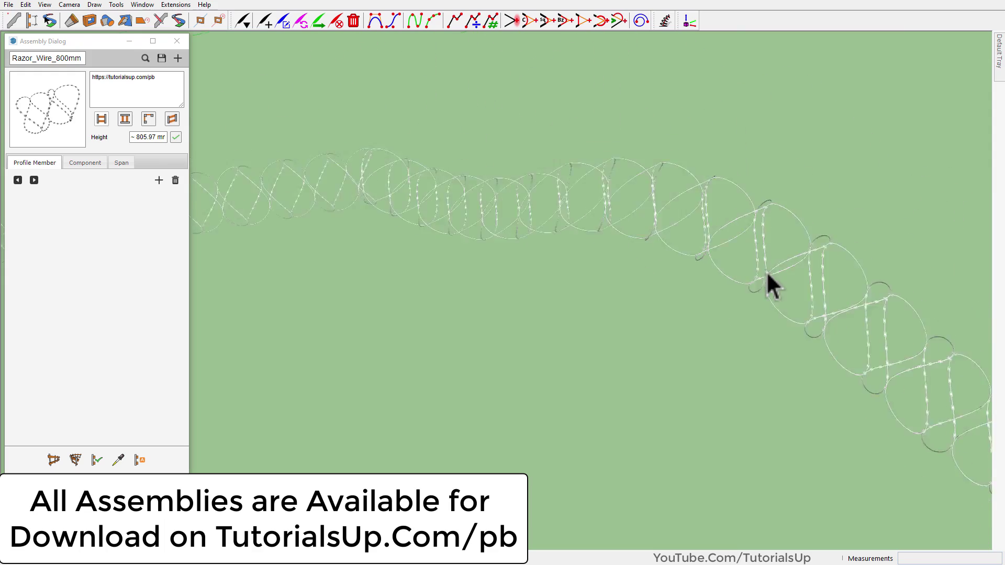
# Hide the Type_A tag to leave only the Type_B coil of the razor wire visible
pyautogui.scroll(4, 278, 213)
pyautogui.moveTo(617, 369); pyautogui.dragTo(537, 369, button='middle')
pyautogui.moveTo(999, 79)
pyautogui.click(856, 138)
pyautogui.scroll(6, 537, 370)
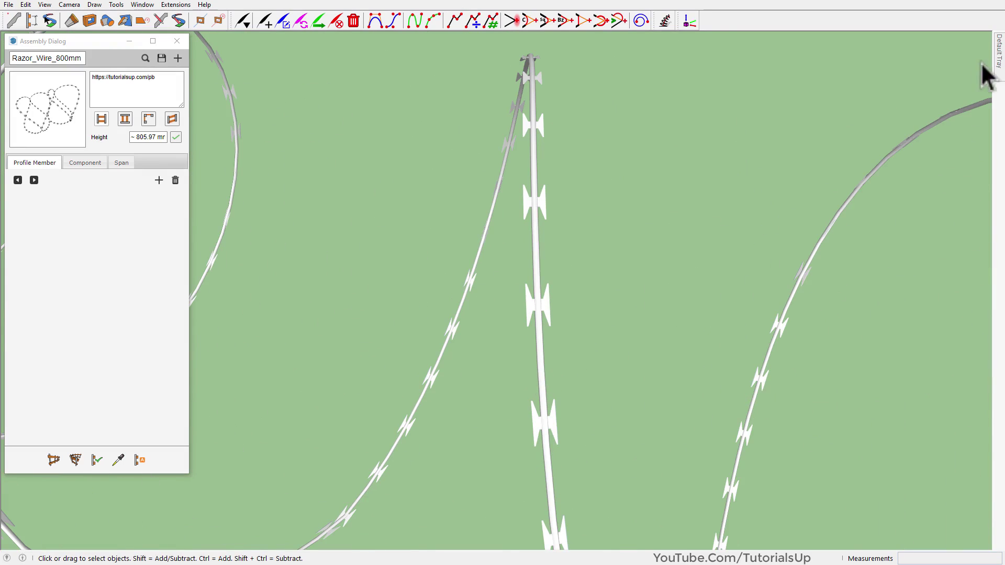
# Cycle the razor wire's blade tags from Blade_Type_1 onward, leaving only Blade_Type_4 visible
pyautogui.moveTo(998, 73)
pyautogui.click(856, 187)
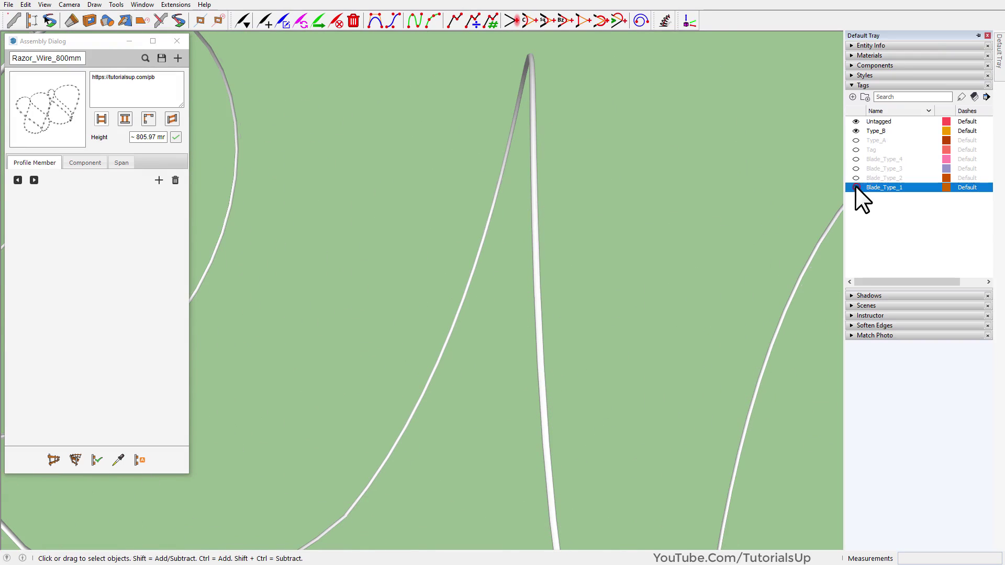
pyautogui.click(855, 159)
pyautogui.click(857, 159)
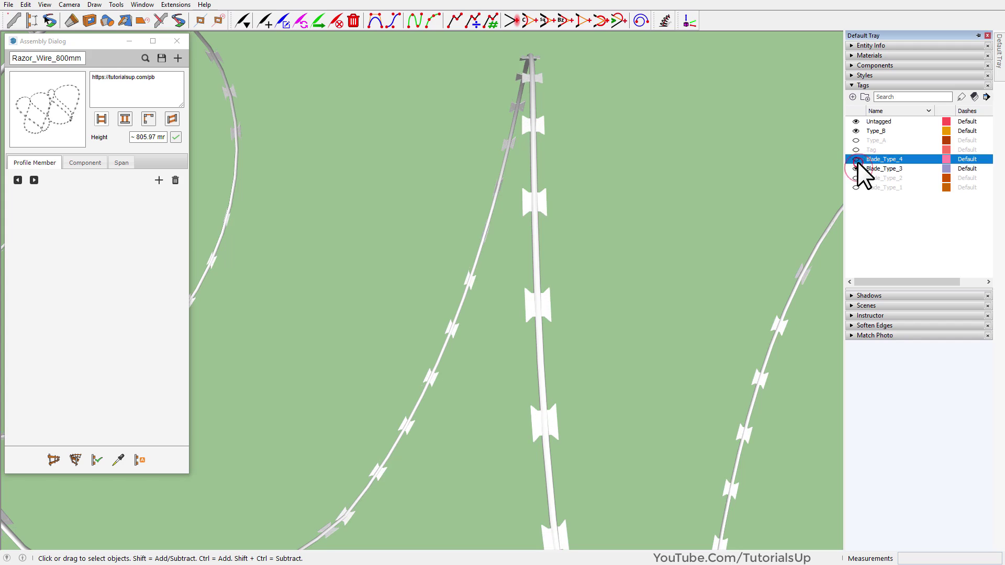
pyautogui.click(855, 169)
# Load the Boundary Wall assembly and draw one straight wall run on empty ground beside the existing razor wire
pyautogui.scroll(-6, 471, 284)
pyautogui.moveTo(471, 285); pyautogui.dragTo(128, 79, button='middle')
pyautogui.click(145, 58)
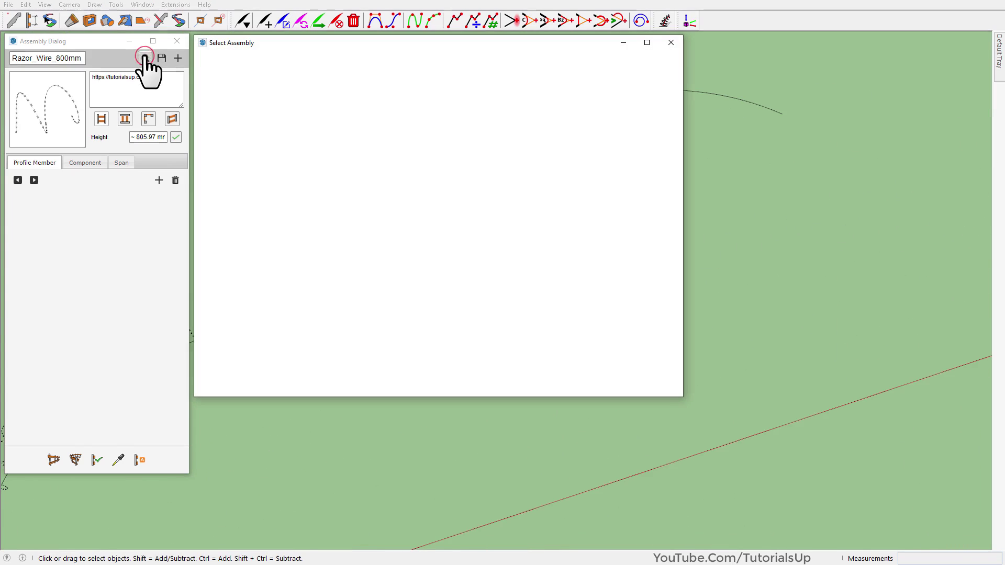
pyautogui.doubleClick(361, 167)
pyautogui.click(53, 460)
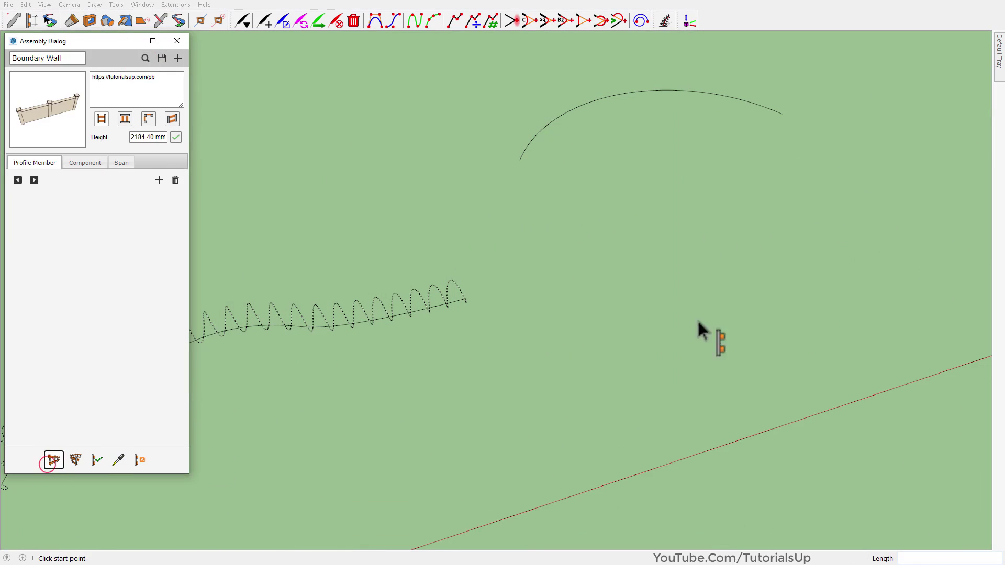
pyautogui.click(571, 321)
pyautogui.click(884, 237)
pyautogui.scroll(5, 883, 237)
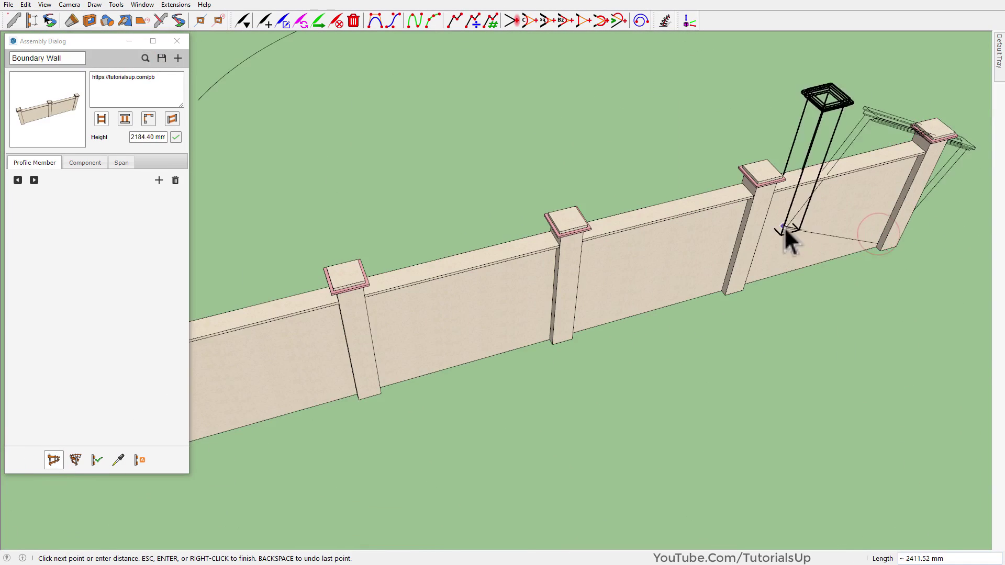
pyautogui.press('space')
pyautogui.scroll(-3, 784, 227)
pyautogui.scroll(3, 985, 180)
# Load the Razor_Wire_500mm_Sag_ assembly and start its run on the first pillar cap, spanning to the following cap
pyautogui.click(145, 58)
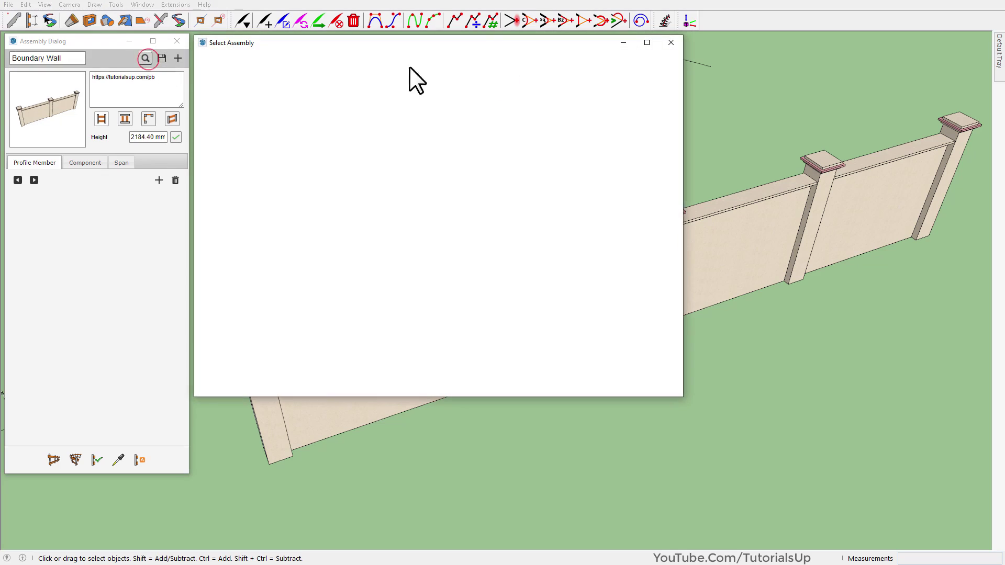
pyautogui.doubleClick(602, 140)
pyautogui.click(54, 460)
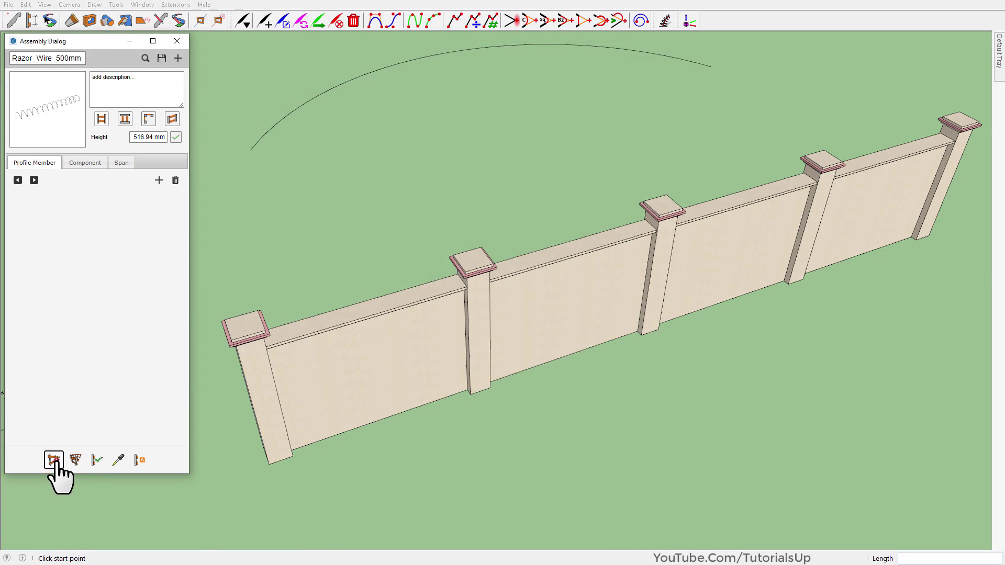
pyautogui.scroll(4, 246, 340)
pyautogui.click(241, 332)
pyautogui.click(651, 225)
pyautogui.scroll(-3, 550, 258)
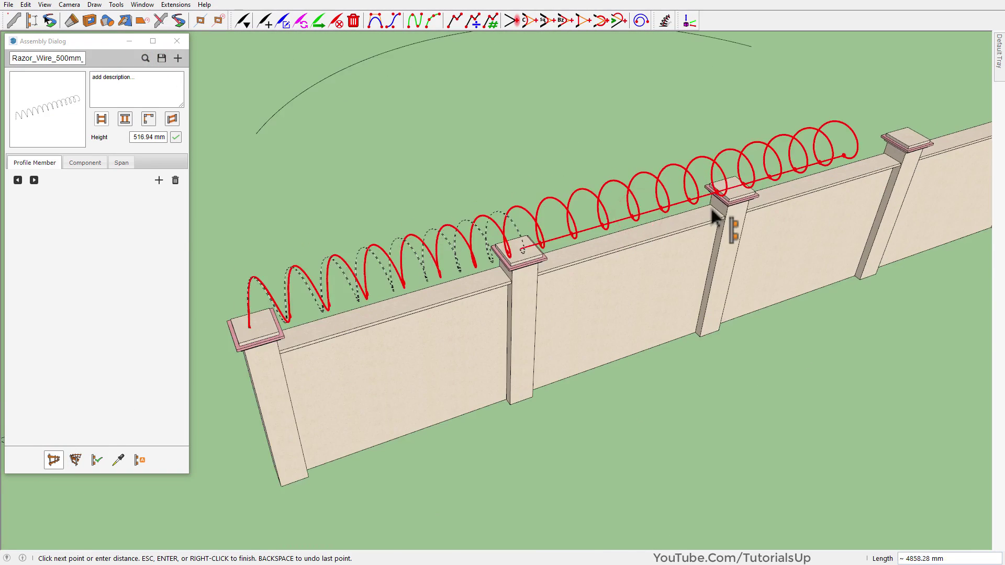
# Continue the razor wire run cap by cap to the wall's last pillar and finish it
pyautogui.scroll(4, 515, 233)
pyautogui.scroll(-3, 575, 220)
pyautogui.scroll(3, 680, 219)
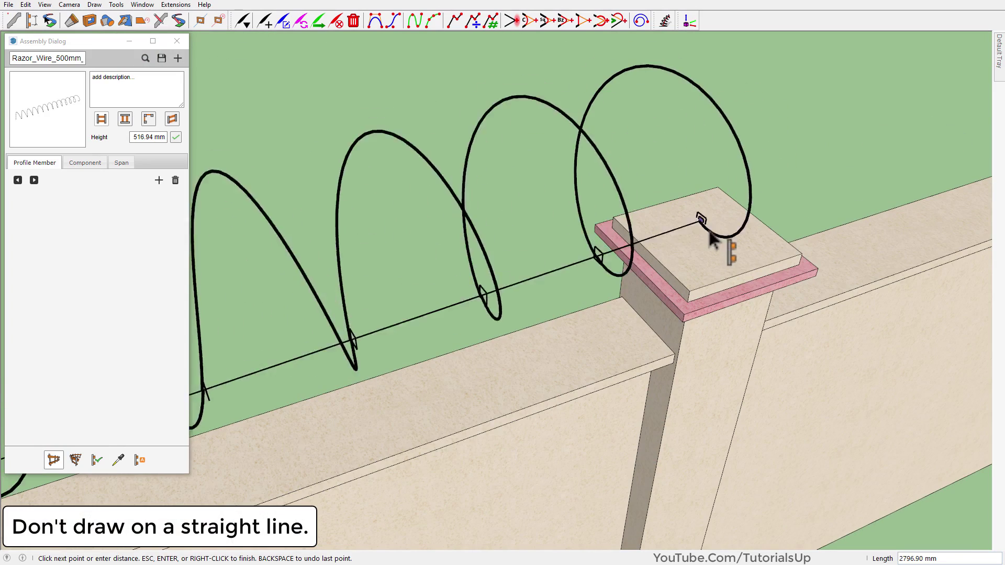
pyautogui.click(712, 231)
pyautogui.scroll(-3, 602, 261)
pyautogui.scroll(3, 708, 239)
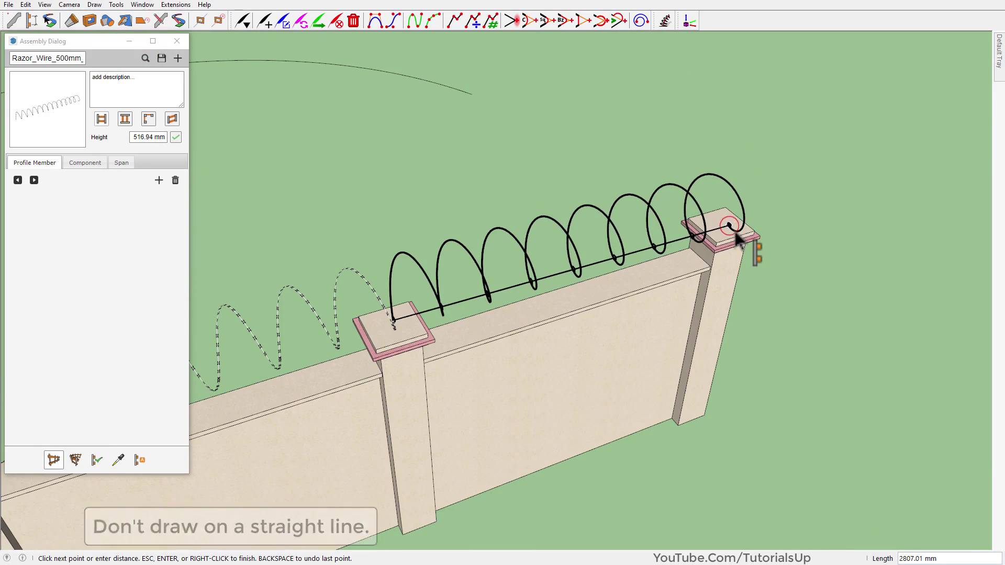
pyautogui.click(730, 224)
pyautogui.press('Return')
pyautogui.scroll(-3, 636, 313)
pyautogui.scroll(3, 669, 277)
# Make the Type_A tag visible to show the razor wire as a double coil above the wall
pyautogui.moveTo(669, 278); pyautogui.dragTo(591, 178, button='middle')
pyautogui.moveTo(592, 178)
pyautogui.keyDown('shift'); pyautogui.mouseDown(button='middle')
pyautogui.moveTo(572, 191)
pyautogui.moveTo(618, 293)
pyautogui.mouseUp(button='middle'); pyautogui.keyUp('shift')
pyautogui.moveTo(617, 294); pyautogui.dragTo(632, 284, button='middle')
pyautogui.scroll(2, 575, 256)
pyautogui.keyDown('shift'); pyautogui.moveTo(545, 225); pyautogui.dragTo(566, 221, button='middle'); pyautogui.keyUp('shift')
pyautogui.moveTo(999, 52)
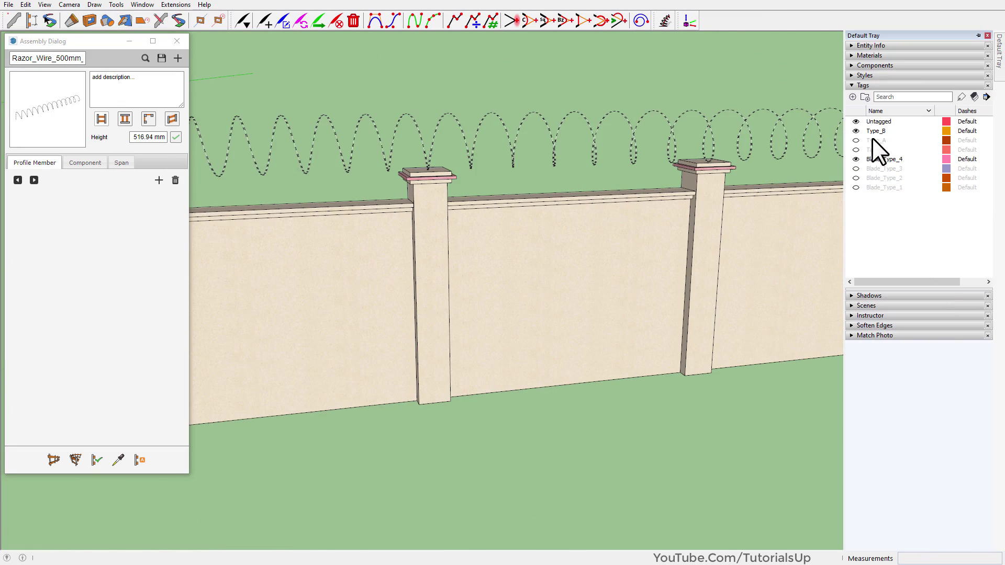
pyautogui.click(858, 139)
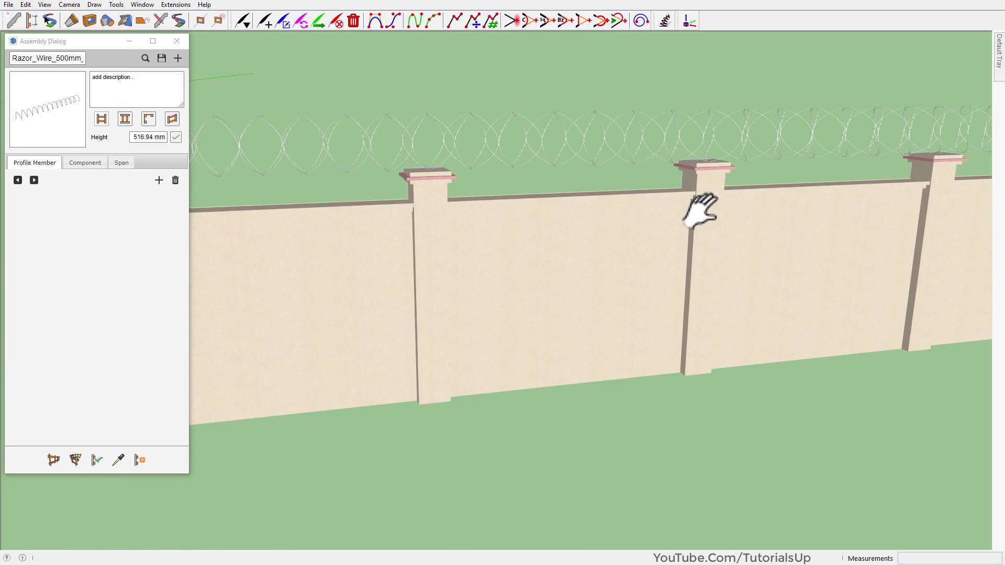
# Set the razor wire span's sag amount to 250 mm and apply the change to the wire on the wall
pyautogui.click(121, 163)
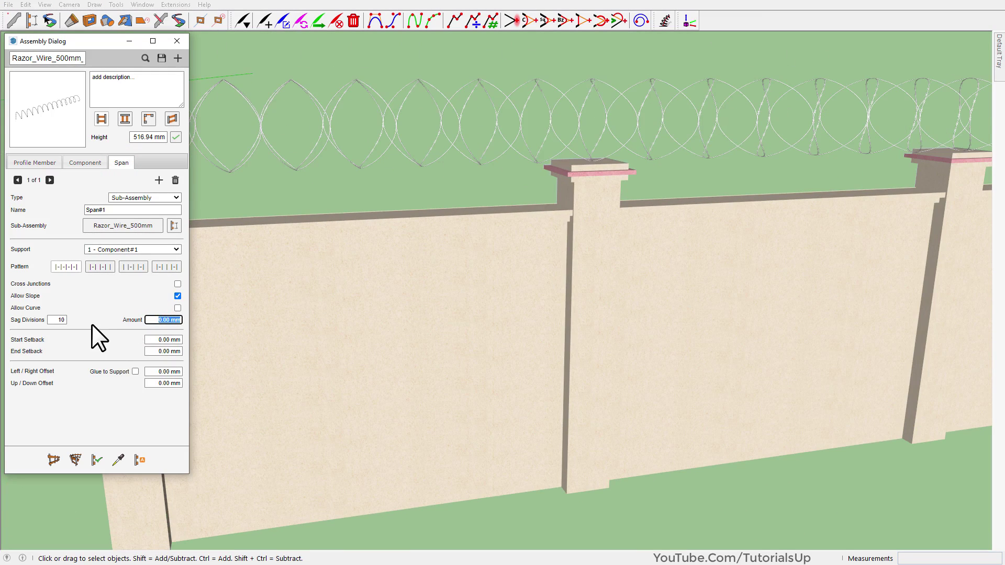
pyautogui.write('250')
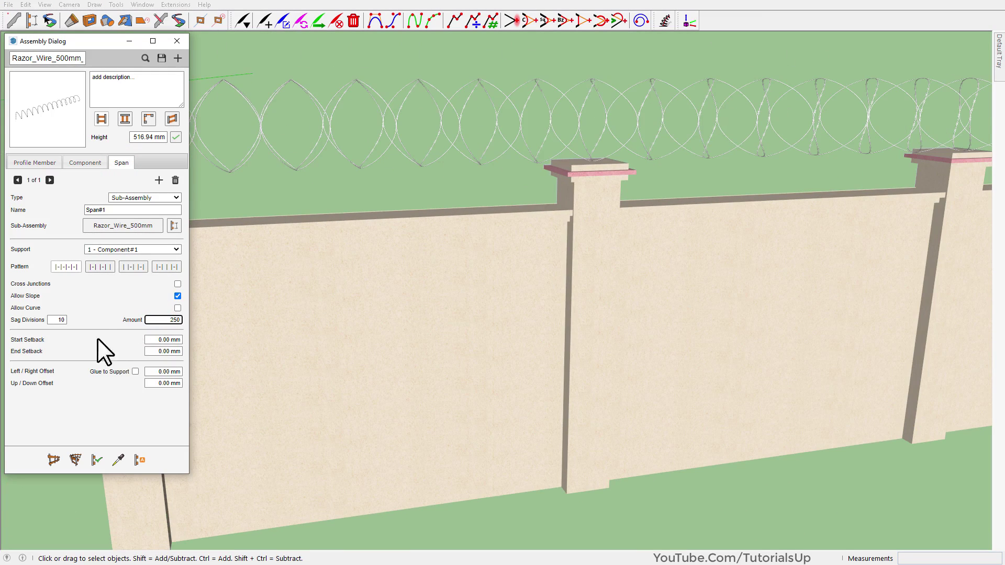
pyautogui.click(363, 134)
pyautogui.click(97, 460)
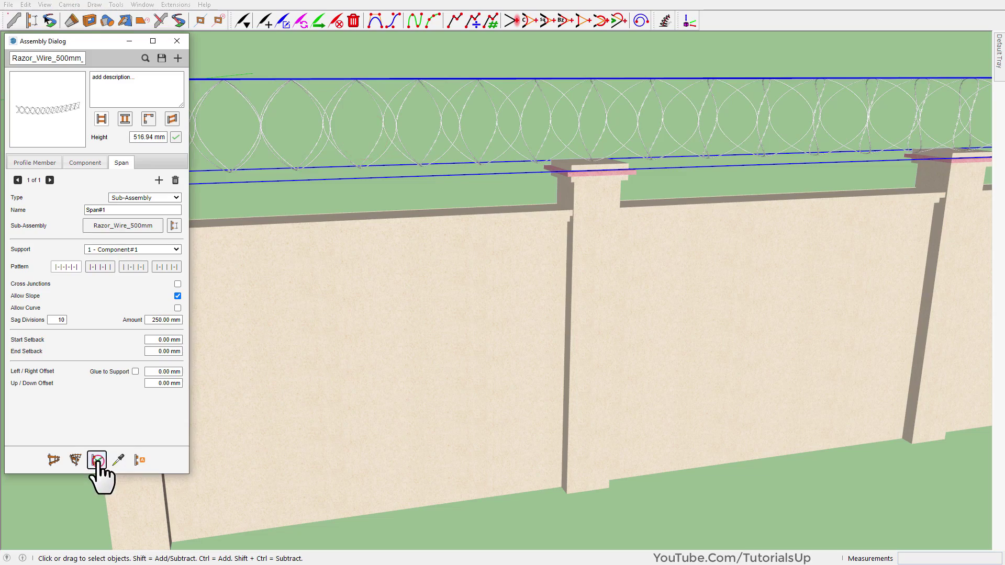
pyautogui.click(416, 93)
pyautogui.scroll(-3, 490, 230)
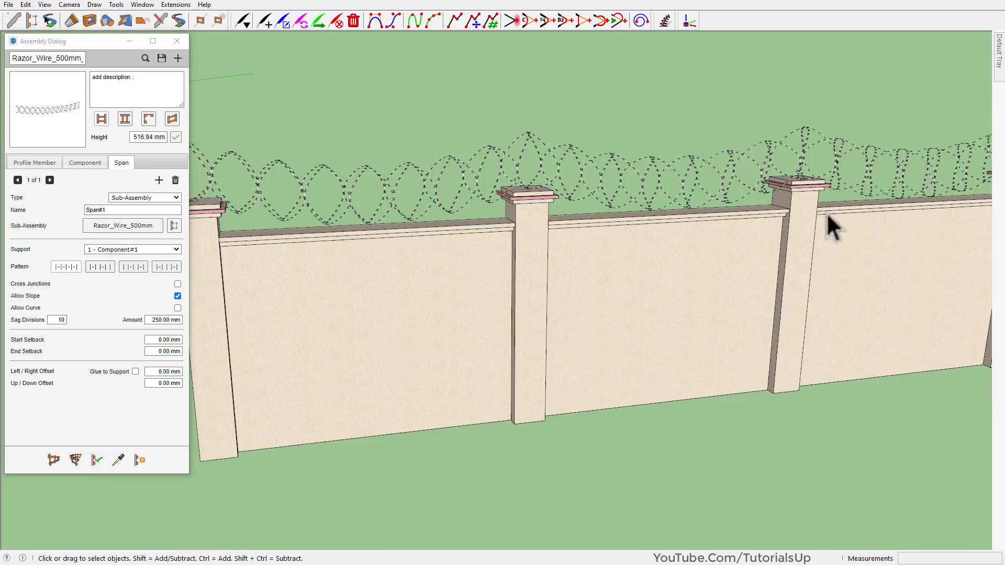
# Draw a freestanding three-segment run of the sagging razor wire on the ground between the wall and the arc
pyautogui.moveTo(826, 212); pyautogui.dragTo(428, 217, button='middle')
pyautogui.scroll(-3, 639, 253)
pyautogui.moveTo(639, 253); pyautogui.dragTo(717, 330, button='middle')
pyautogui.scroll(-3, 859, 225)
pyautogui.scroll(3, 601, 367)
pyautogui.click(54, 460)
pyautogui.click(372, 292)
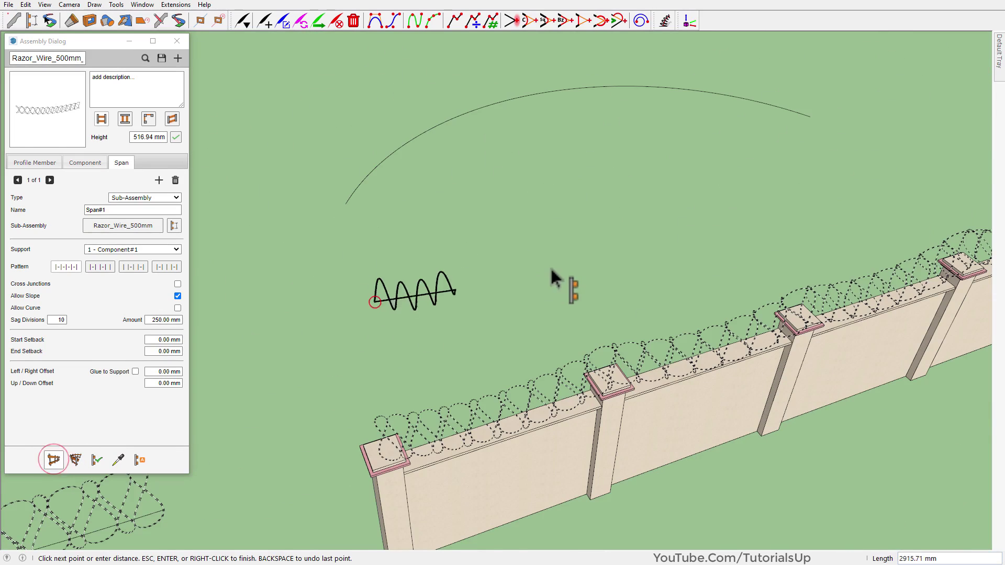
pyautogui.click(552, 264)
pyautogui.click(635, 173)
pyautogui.click(781, 197)
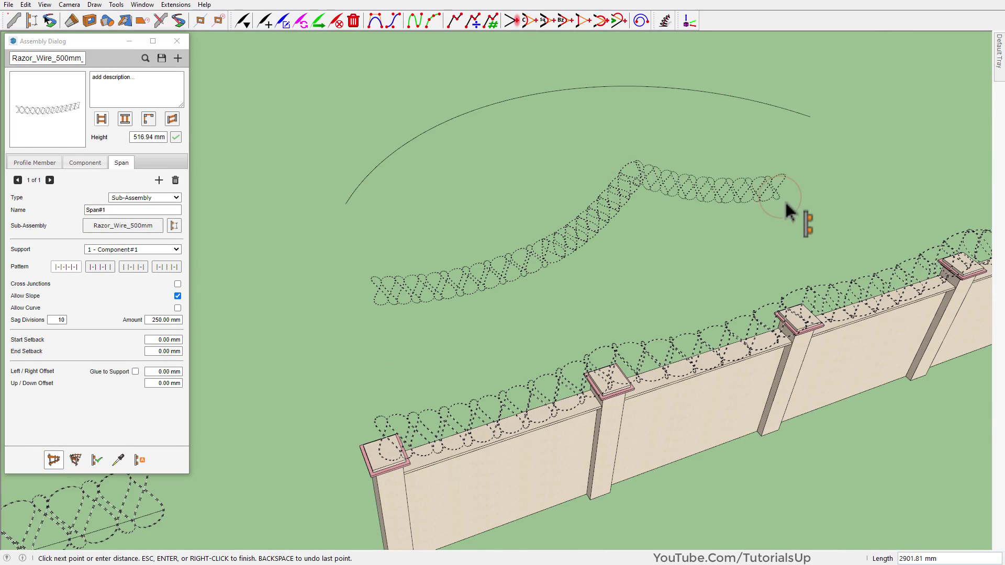
pyautogui.press('Return')
# Hide the Type_A tag to reduce the sagging razor wire to its single coil
pyautogui.scroll(5, 638, 215)
pyautogui.moveTo(637, 216); pyautogui.dragTo(833, 187, button='middle')
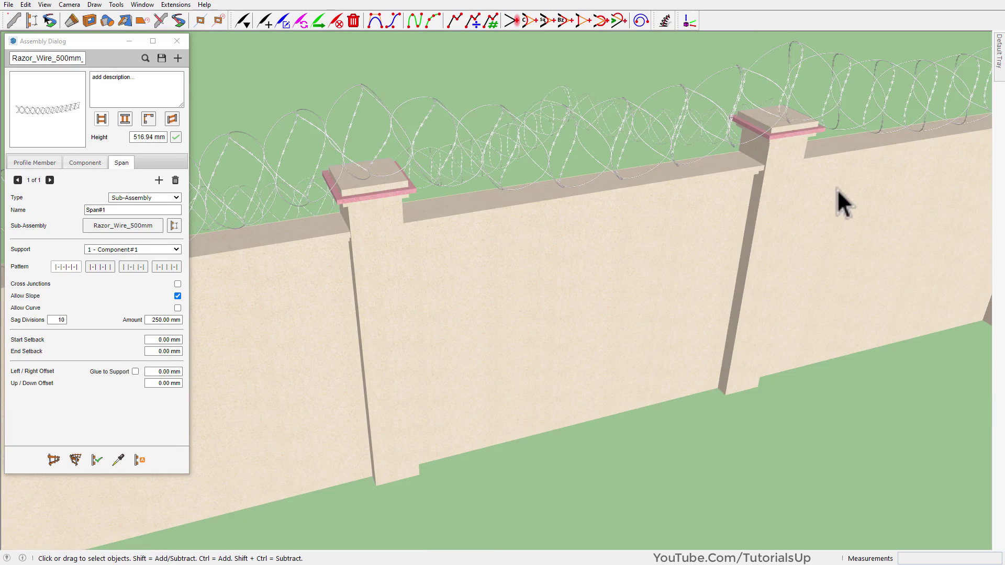
pyautogui.moveTo(1000, 63)
pyautogui.click(856, 132)
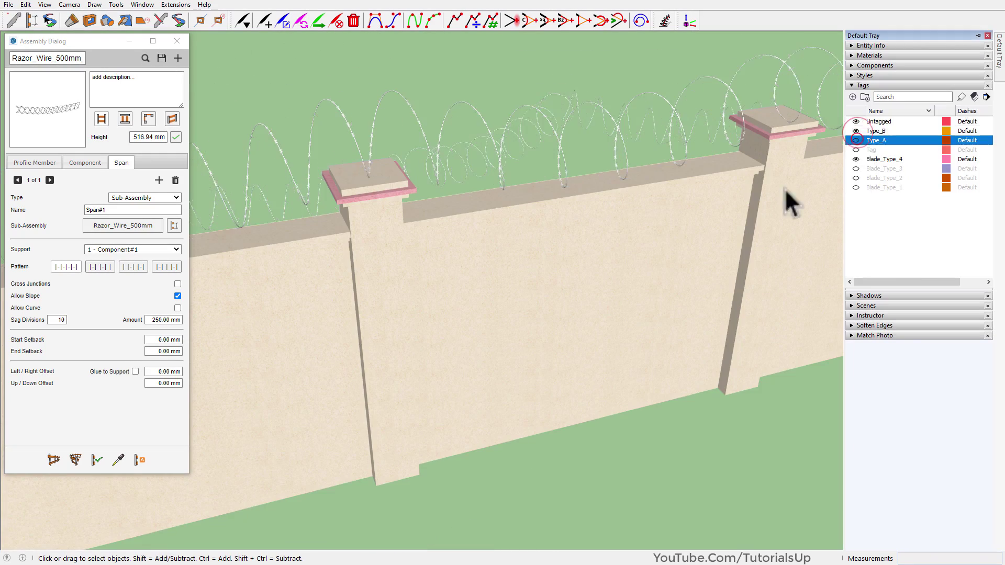
# Build the Boundary_Wall+Razor_Wire assembly along the arc, loading it without saving the current assembly
pyautogui.scroll(-5, 784, 188)
pyautogui.moveTo(784, 188); pyautogui.dragTo(667, 369, button='middle')
pyautogui.scroll(5, 527, 288)
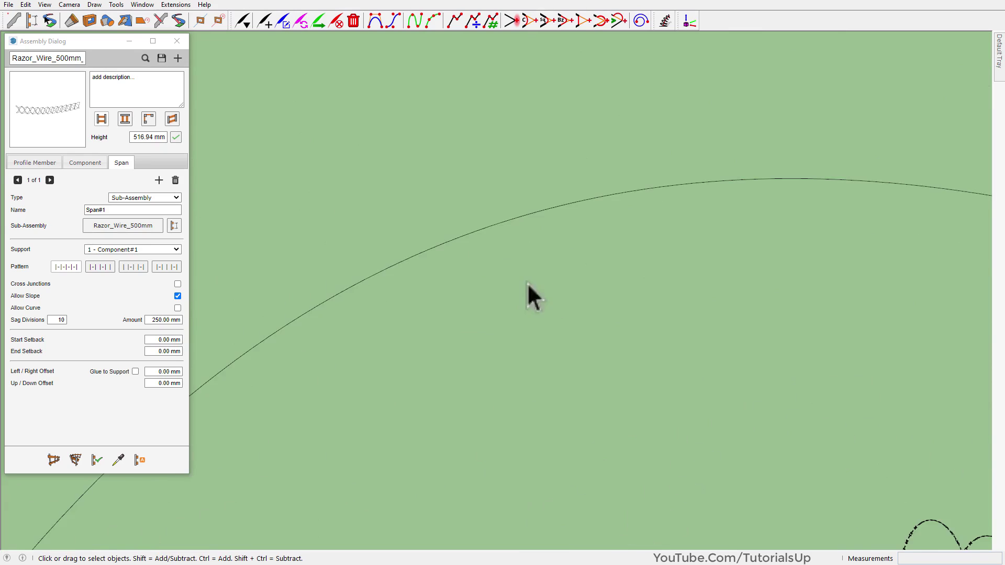
pyautogui.click(541, 276)
pyautogui.click(145, 58)
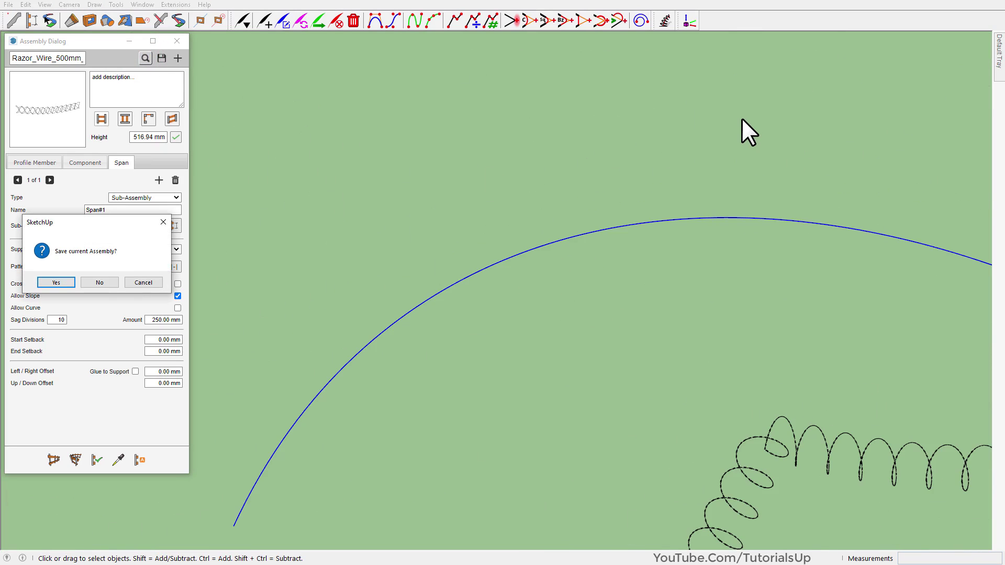
pyautogui.click(111, 282)
pyautogui.click(246, 157)
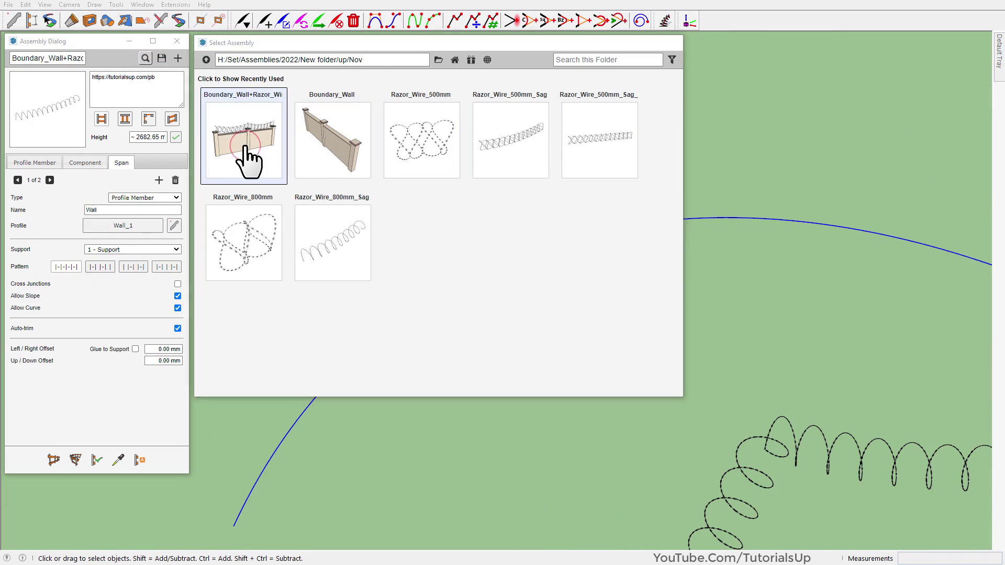
pyautogui.click(75, 460)
pyautogui.scroll(-2, 386, 236)
pyautogui.moveTo(387, 237); pyautogui.dragTo(361, 244, button='middle')
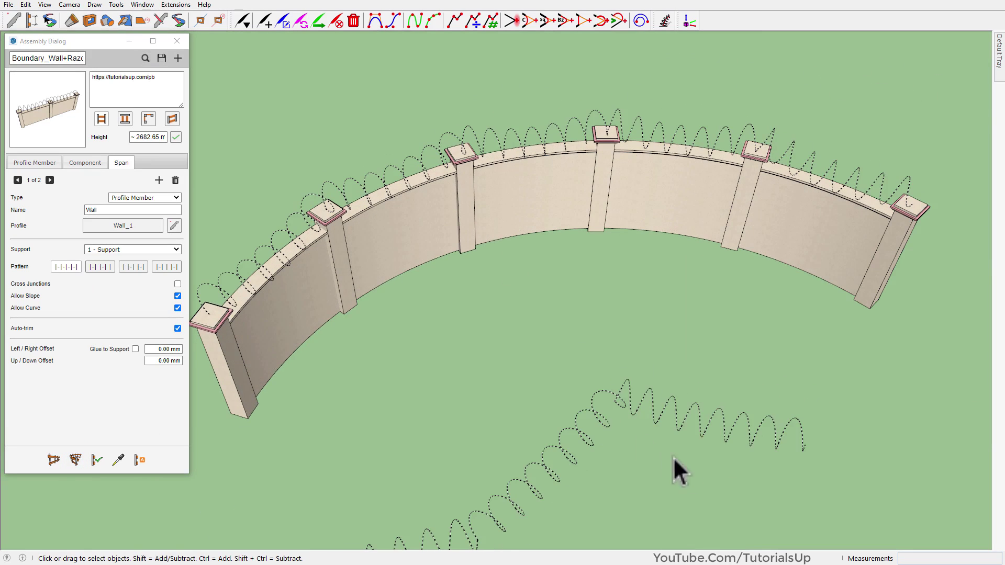
# Delete the freestanding razor wire in front of the curved wall
pyautogui.click(673, 456)
pyautogui.press('Delete')
pyautogui.scroll(-2, 689, 262)
pyautogui.scroll(3, 644, 173)
# Make the Type_A tag visible to show the curved wall's razor wire as a double coil
pyautogui.moveTo(1000, 79)
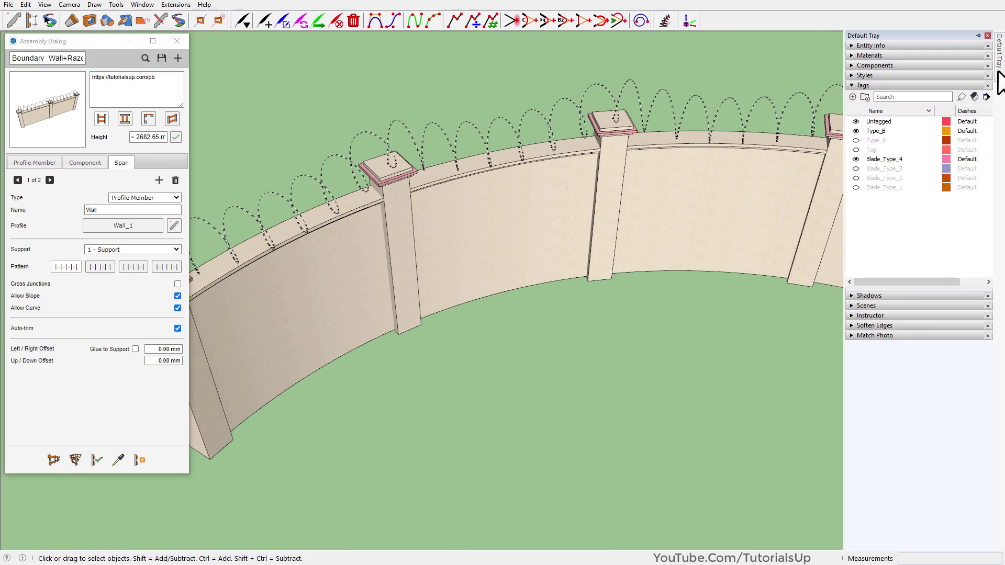
pyautogui.moveTo(634, 203); pyautogui.dragTo(660, 246, button='middle')
# Turn off Allow Curve for the Wall span and apply it to the curved wall, making straight panels between pillars
pyautogui.click(178, 308)
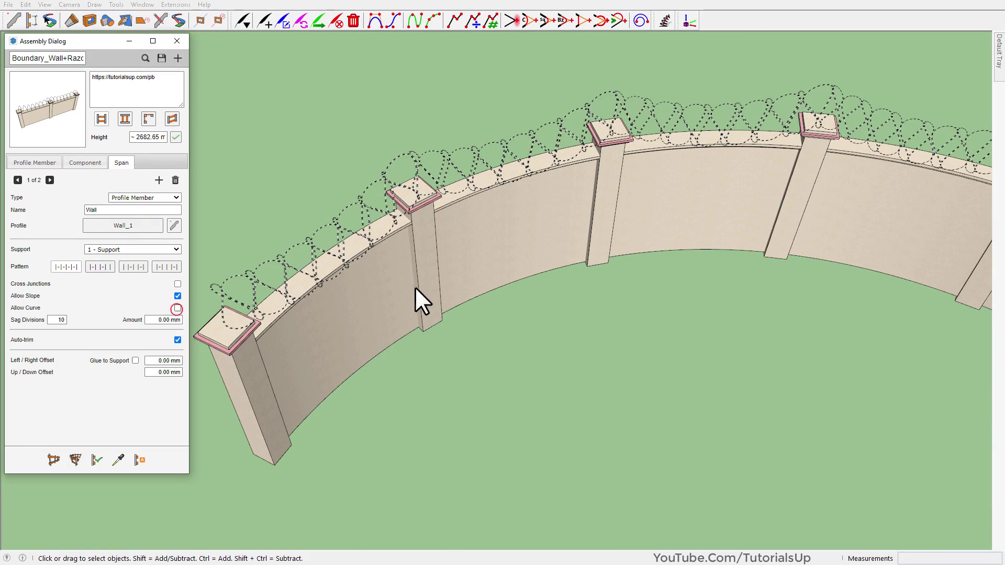
pyautogui.click(415, 288)
pyautogui.click(97, 461)
pyautogui.moveTo(547, 230); pyautogui.dragTo(494, 197, button='middle')
pyautogui.scroll(-5, 724, 168)
pyautogui.scroll(8, 724, 168)
pyautogui.moveTo(725, 168); pyautogui.dragTo(619, 259, button='middle')
pyautogui.scroll(-6, 619, 259)
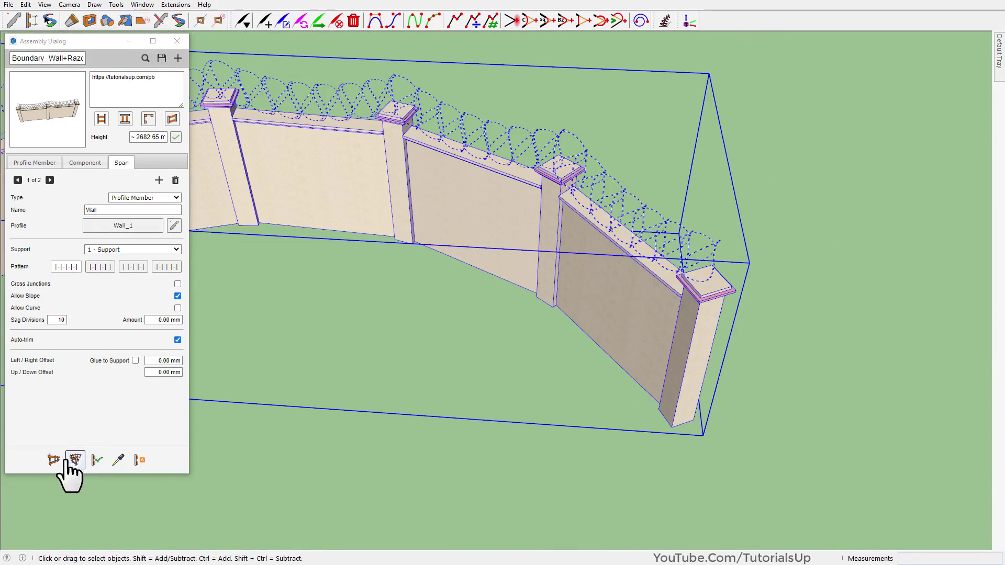
# Draw an L-shaped Boundary_Wall+Razor_Wire run with legs about 7552 mm and 6223 mm long beside the other walls
pyautogui.click(53, 460)
pyautogui.scroll(-2, 459, 264)
pyautogui.click(537, 350)
pyautogui.click(833, 392)
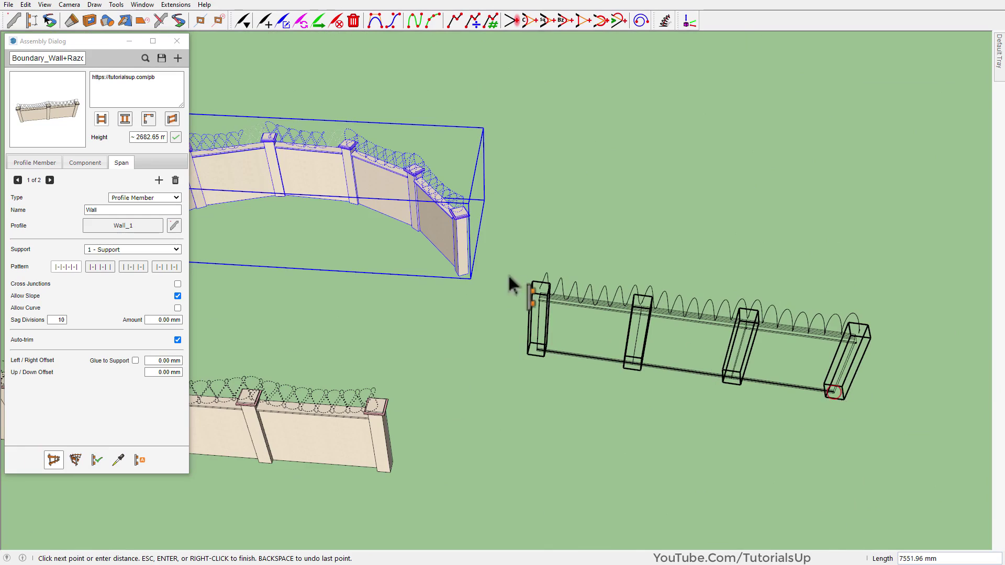
pyautogui.scroll(-3, 743, 437)
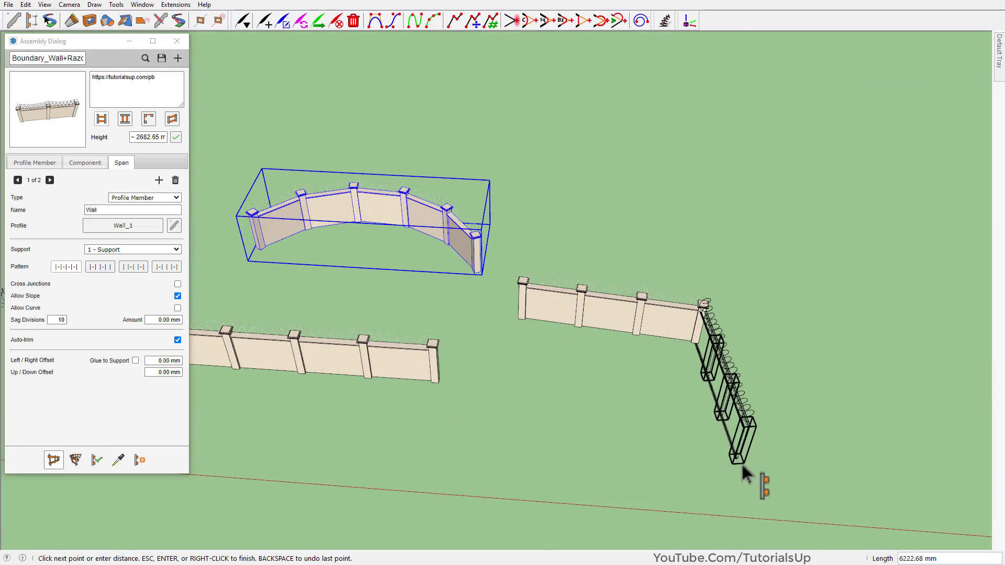
pyautogui.doubleClick(742, 464)
pyautogui.scroll(5, 785, 453)
pyautogui.moveTo(785, 453); pyautogui.dragTo(854, 238, button='middle')
pyautogui.scroll(-3, 887, 222)
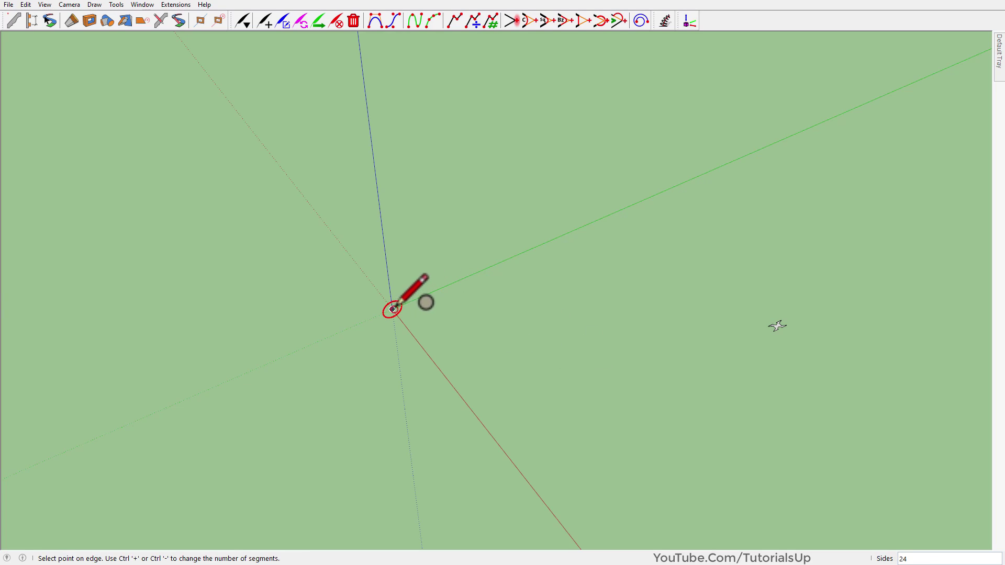
# Draw a 24-sided upright circle with a 450 mm radius centred on the origin, perpendicular to the red axis
pyautogui.click(393, 308)
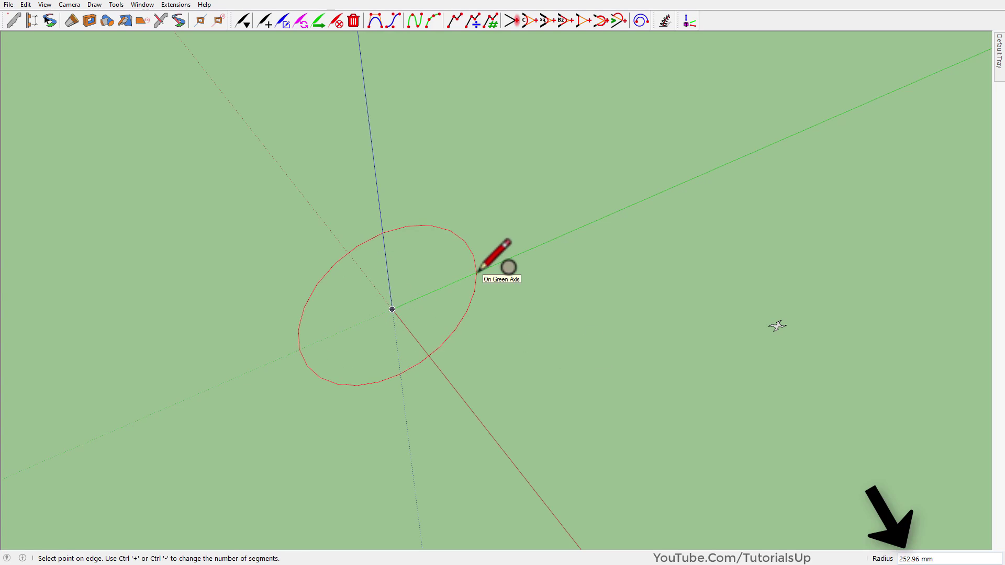
pyautogui.press('Return')
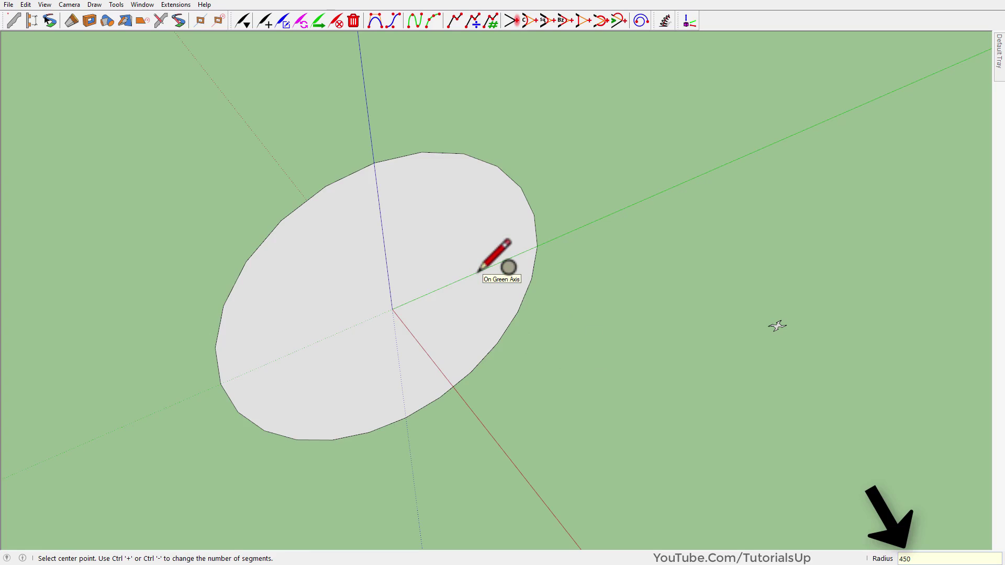
pyautogui.press('space')
# Reduce the circle to 8 segments
pyautogui.click(498, 167)
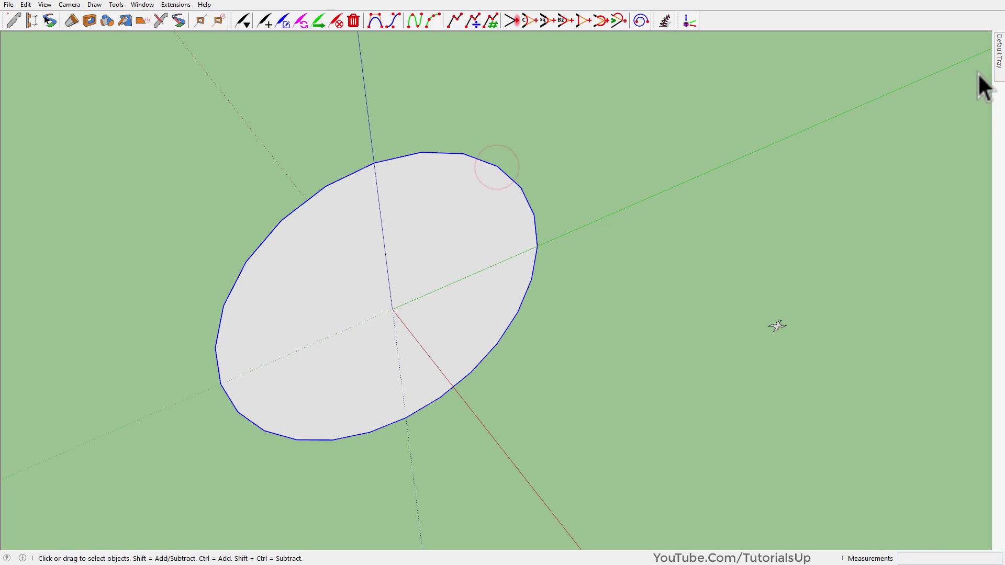
pyautogui.moveTo(1000, 73)
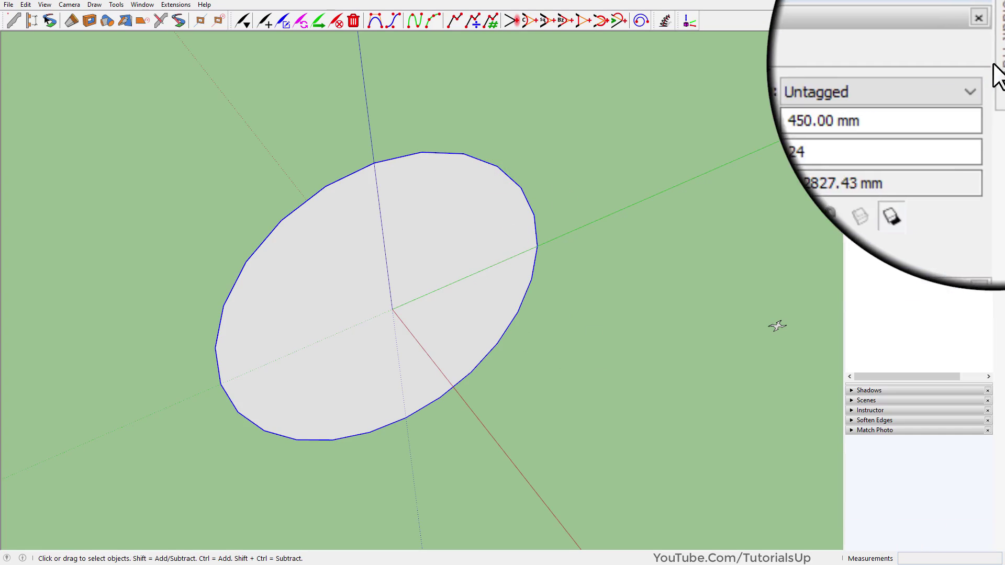
pyautogui.doubleClick(947, 105)
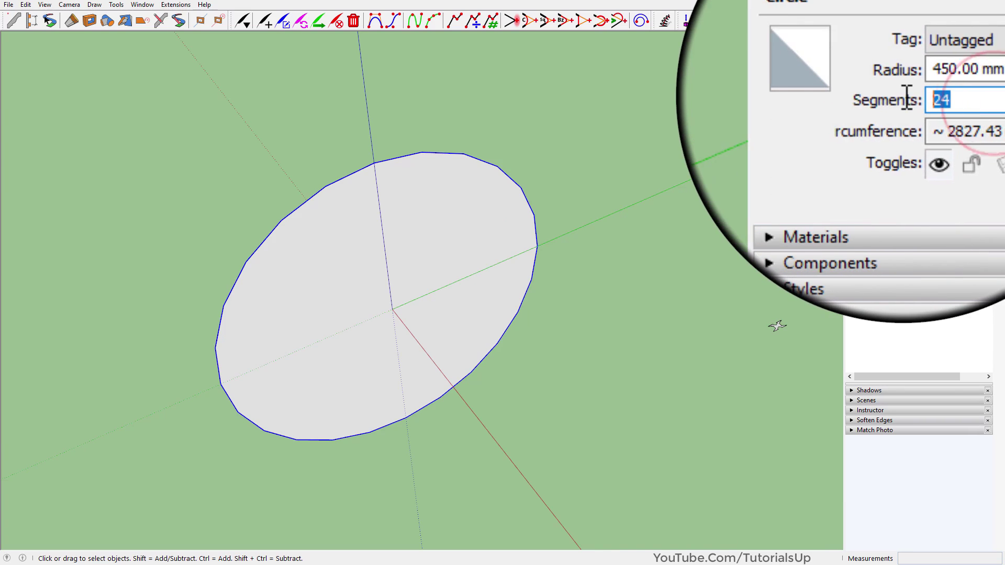
pyautogui.write('8')
pyautogui.press('Return')
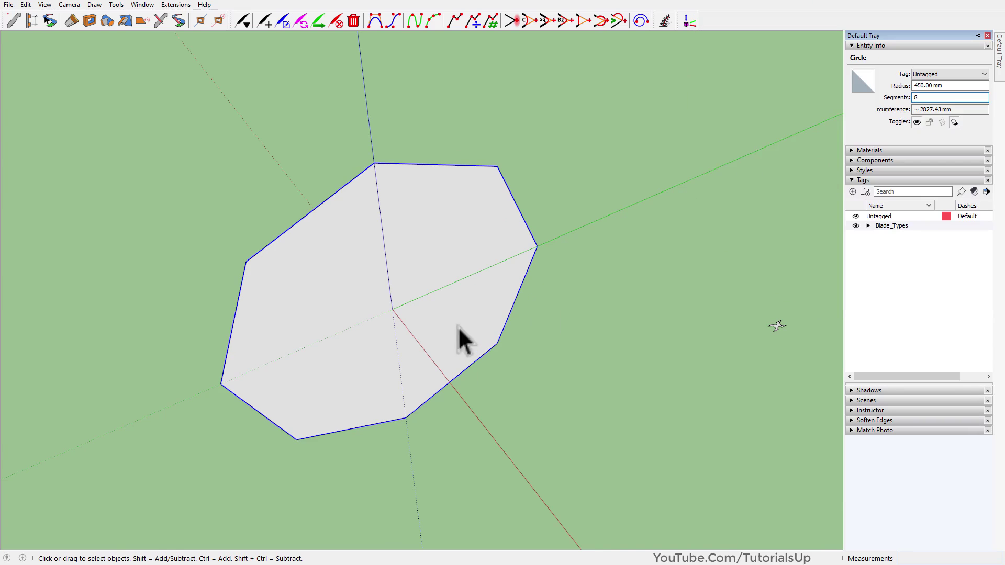
# Delete the circle's face and explode its outline into separate edges
pyautogui.moveTo(460, 342); pyautogui.dragTo(446, 258, button='middle')
pyautogui.click(390, 321)
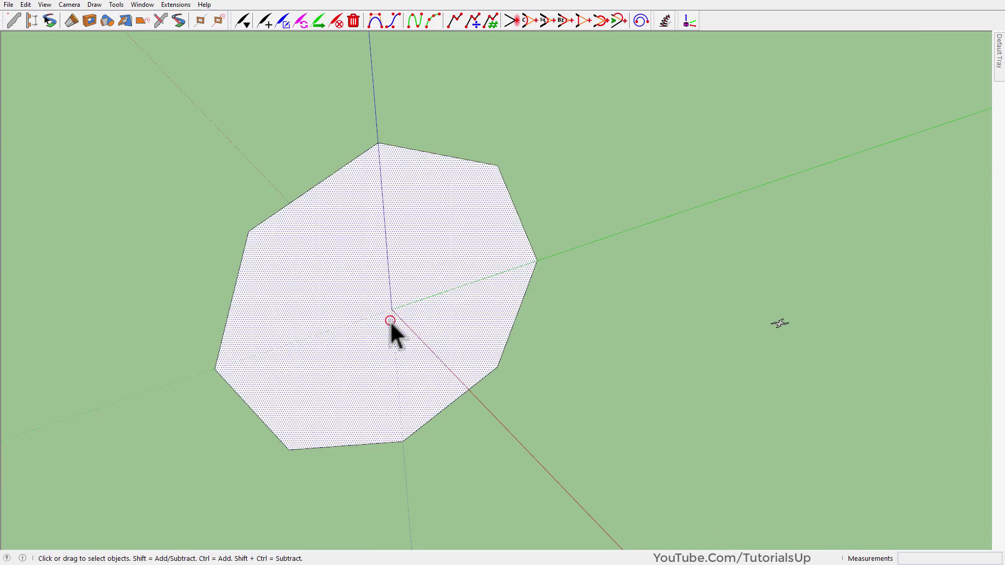
pyautogui.press('Delete')
pyautogui.rightClick(520, 219)
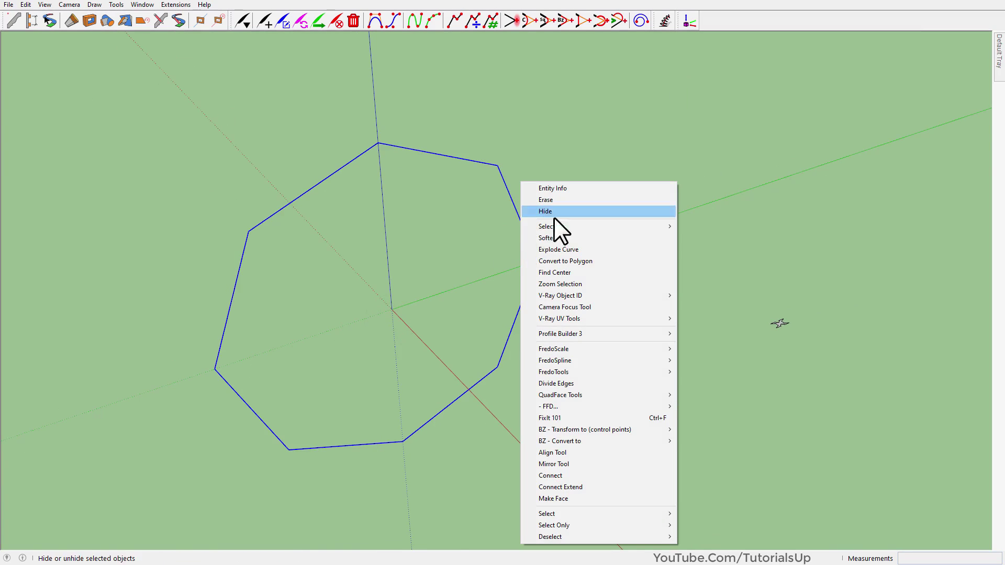
pyautogui.click(587, 251)
pyautogui.click(548, 340)
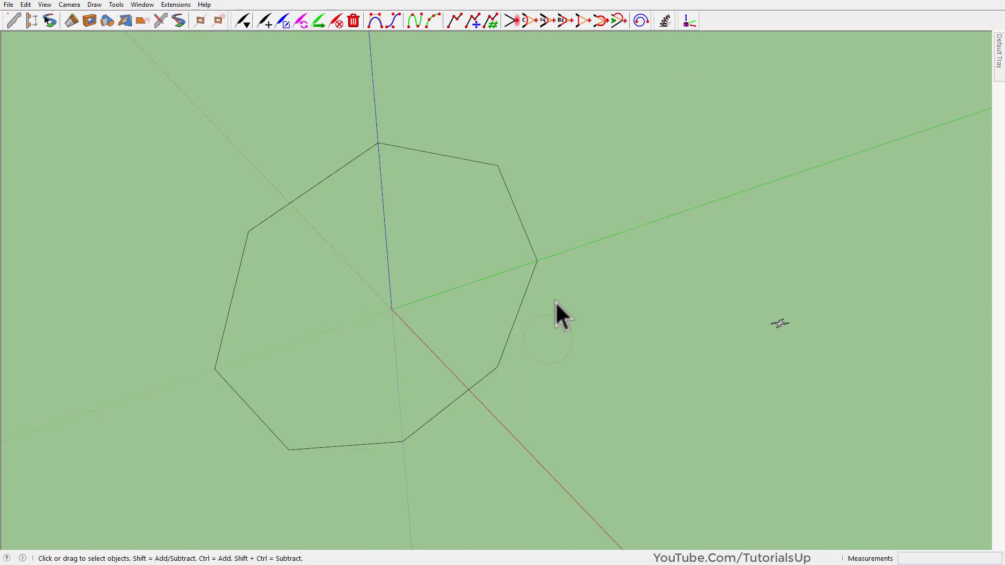
# Draw a line across the octagon between its two vertices on the green axis and delete both faces this creates
pyautogui.moveTo(558, 316); pyautogui.dragTo(531, 312, button='middle')
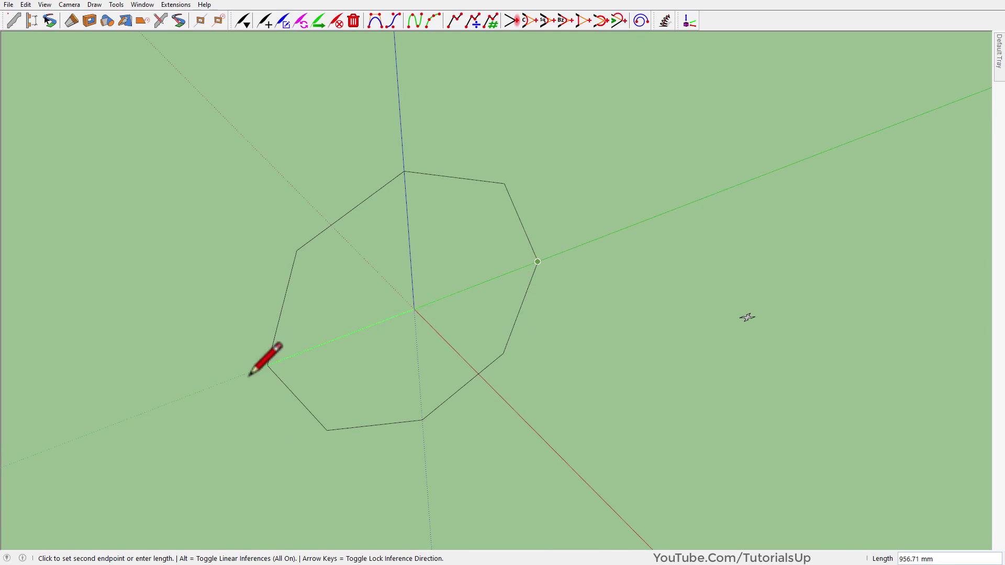
pyautogui.click(267, 365)
pyautogui.press('space')
pyautogui.click(340, 294)
pyautogui.press('Delete')
pyautogui.click(383, 360)
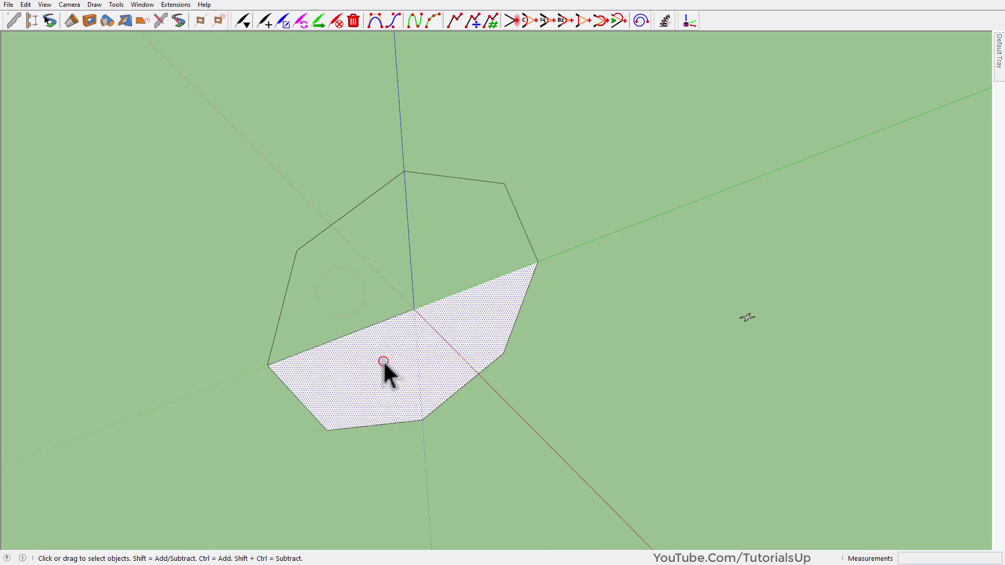
pyautogui.press('Delete')
# Move the horizontal diameter line 250 mm backward along the red axis, stretching the octagon's connected edges with it
pyautogui.moveTo(401, 346); pyautogui.dragTo(350, 290)
pyautogui.moveTo(350, 290); pyautogui.dragTo(529, 327, button='middle')
pyautogui.press('m')
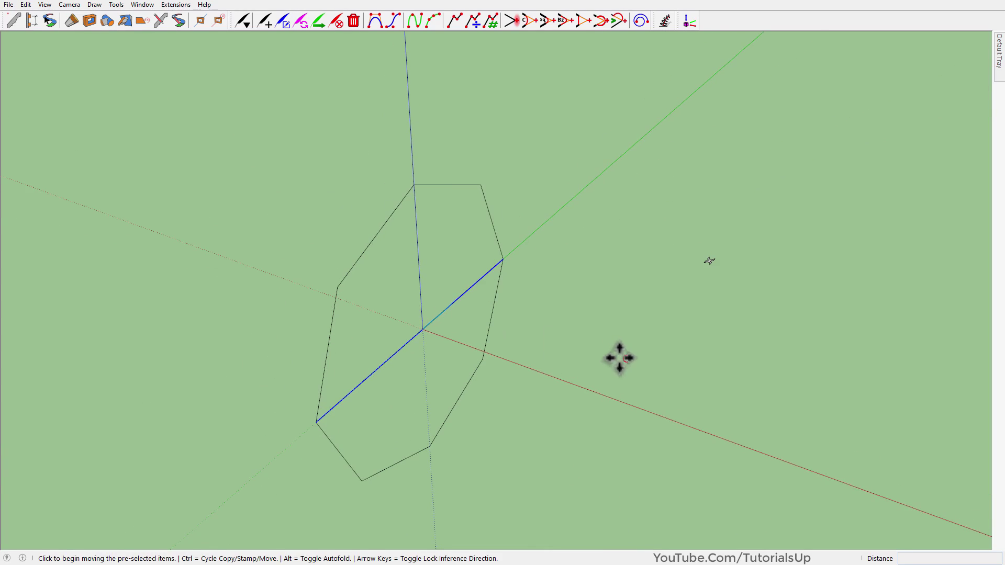
pyautogui.click(625, 358)
pyautogui.write('25')
pyautogui.press('Return')
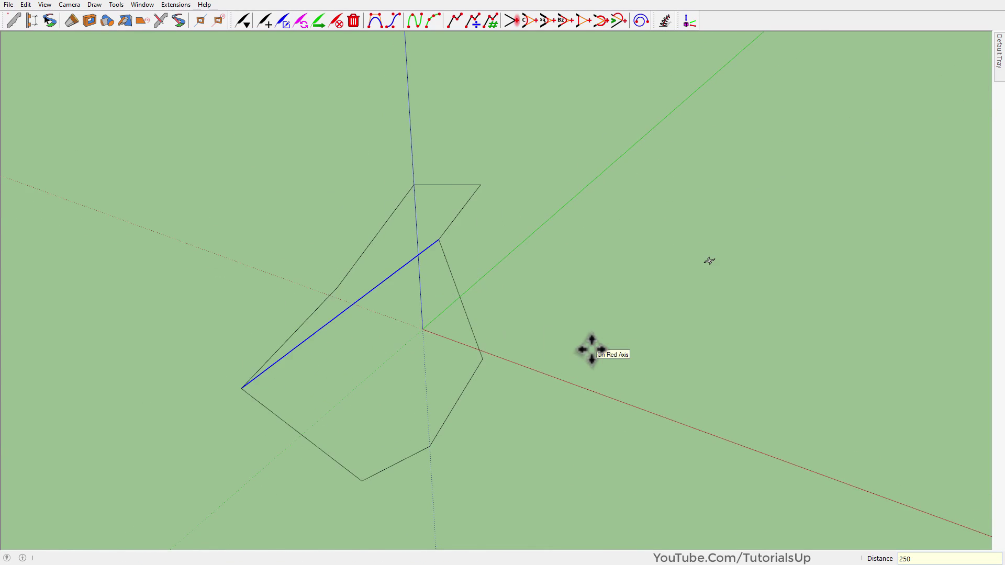
pyautogui.press('space')
# Draw a 900 mm vertical line along the blue axis connecting the octagon's top and bottom vertices
pyautogui.moveTo(565, 363); pyautogui.dragTo(446, 301, button='middle')
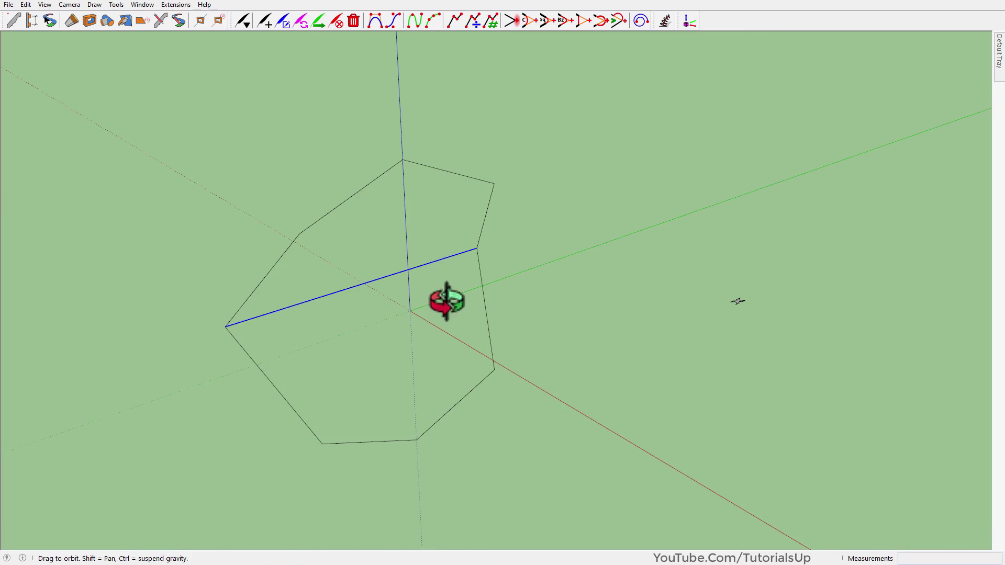
pyautogui.click(403, 159)
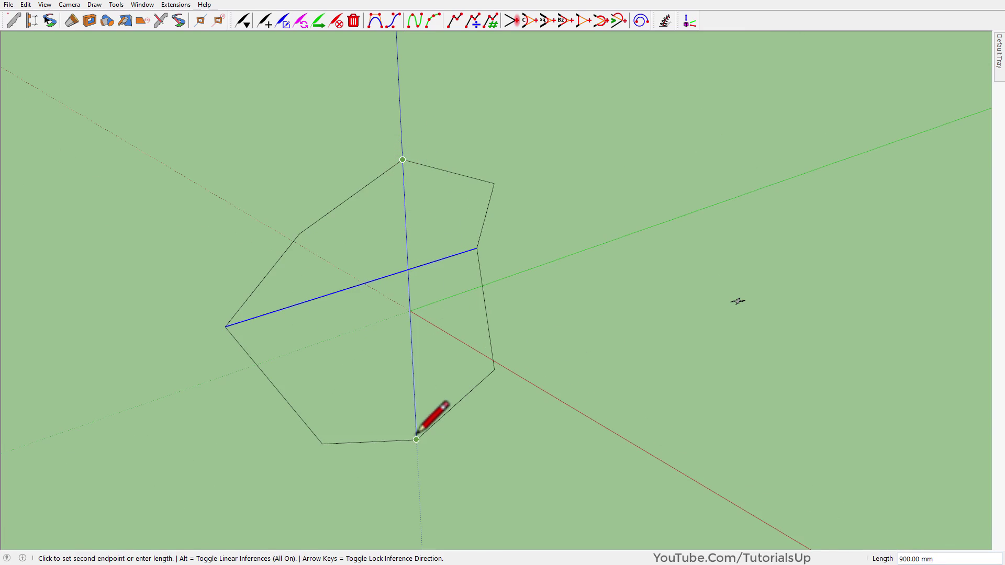
pyautogui.press('space')
# Move the vertical diameter line 250 mm forward along the red axis, opposite to the horizontal line's offset
pyautogui.moveTo(424, 379); pyautogui.dragTo(383, 362)
pyautogui.moveTo(383, 362); pyautogui.dragTo(473, 422, button='middle')
pyautogui.scroll(-1, 472, 422)
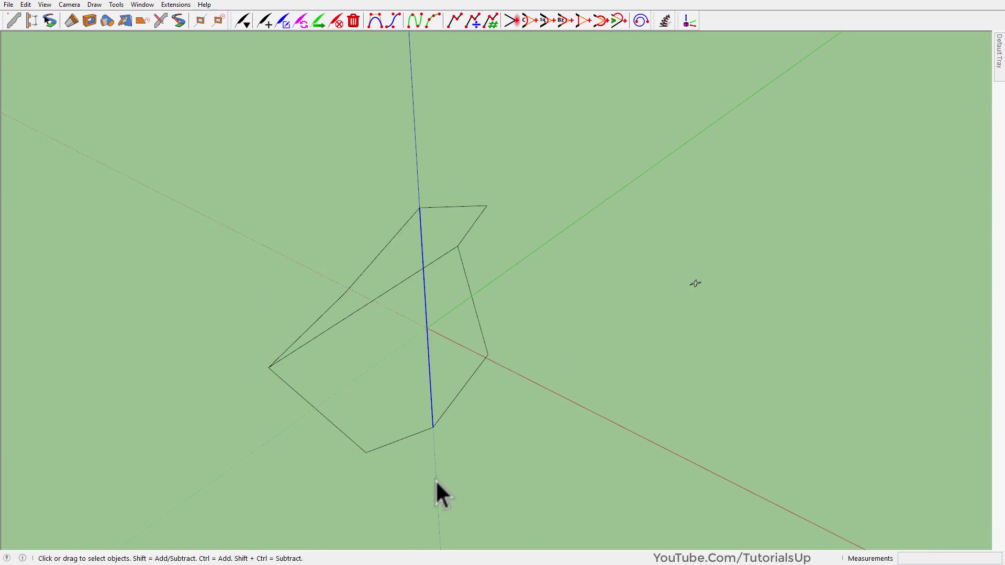
pyautogui.scroll(1, 435, 480)
pyautogui.press('m')
pyautogui.click(490, 452)
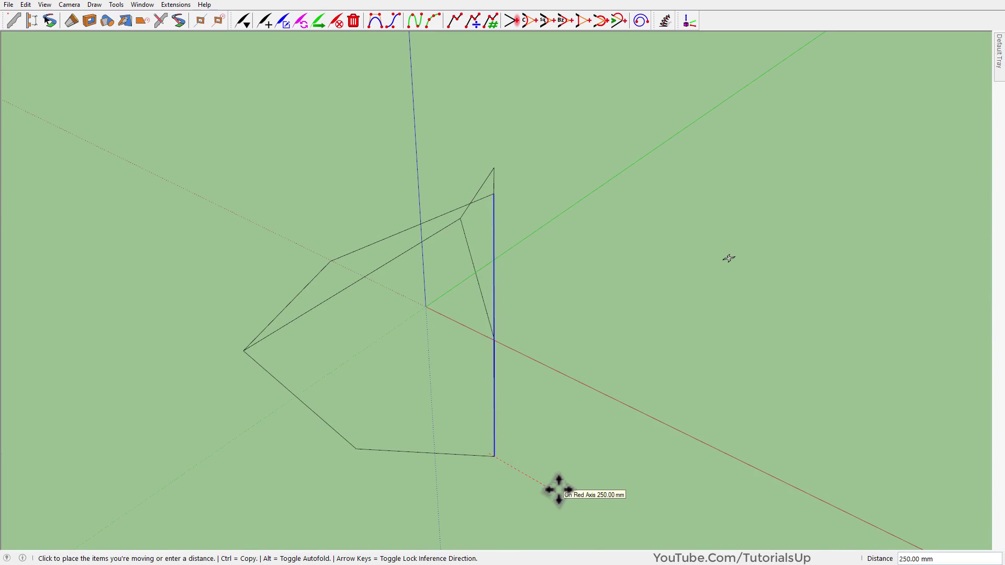
# Delete the two crossing diameter lines and select all edges of the warped octagon outline
pyautogui.moveTo(597, 470); pyautogui.dragTo(426, 336, button='middle')
pyautogui.press('space')
pyautogui.moveTo(467, 359); pyautogui.dragTo(390, 241)
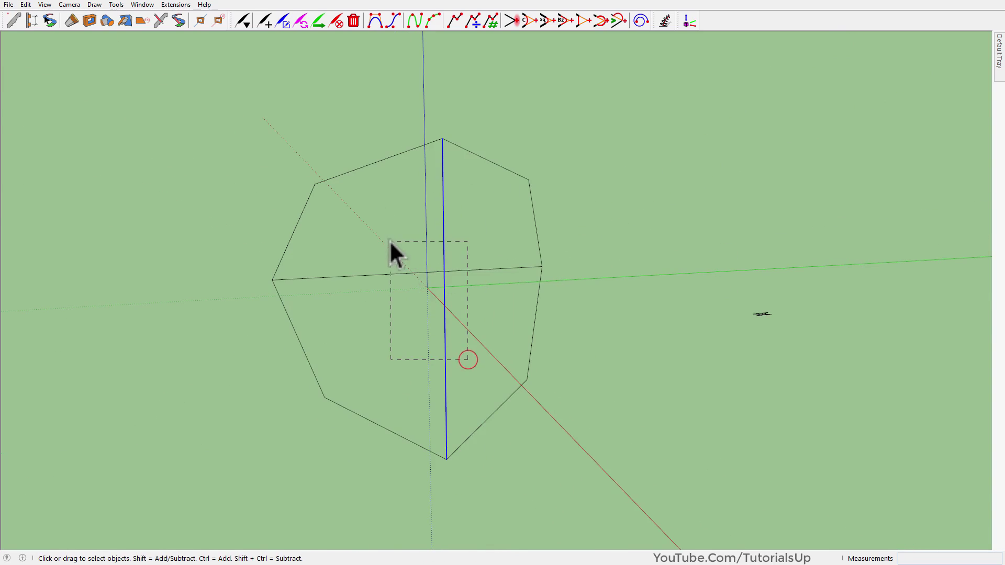
pyautogui.moveTo(414, 265); pyautogui.dragTo(550, 489, button='middle')
pyautogui.moveTo(241, 125); pyautogui.dragTo(242, 126)
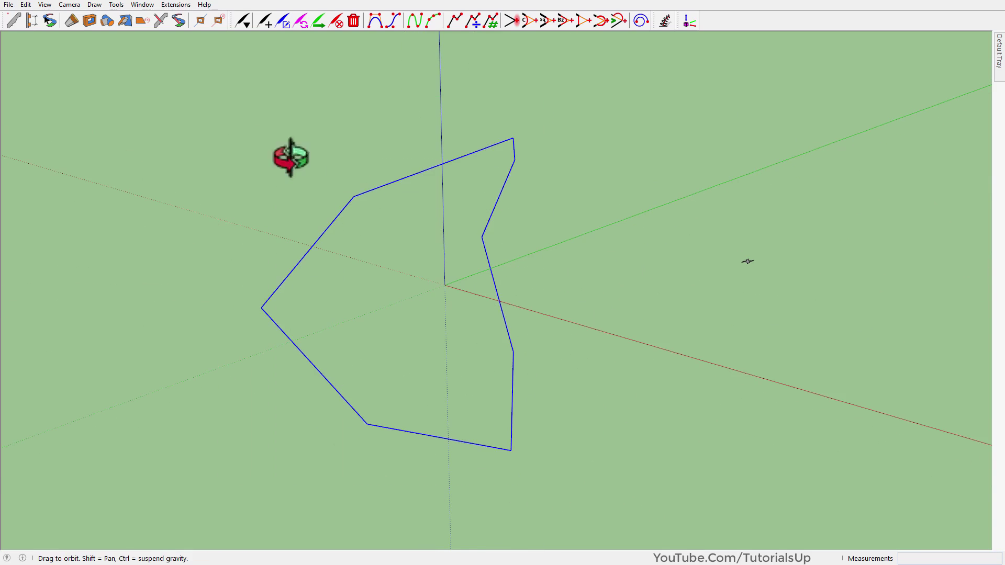
# Start the FredoSpline conversion on the selected outline and set the curve type to Bezier Nurbs
pyautogui.moveTo(288, 157); pyautogui.dragTo(316, 197, button='middle')
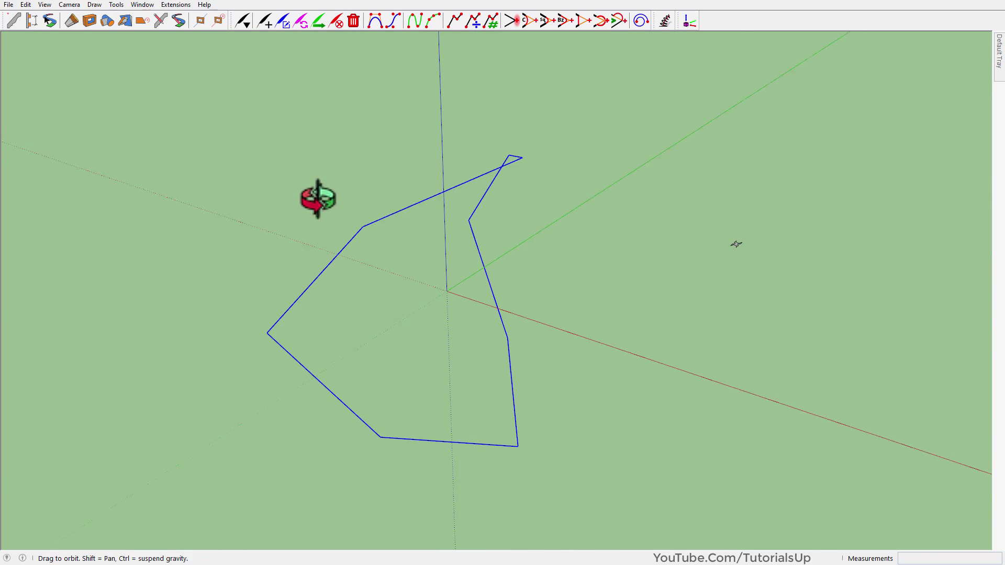
pyautogui.click(317, 22)
pyautogui.moveTo(408, 219); pyautogui.dragTo(447, 168, button='middle')
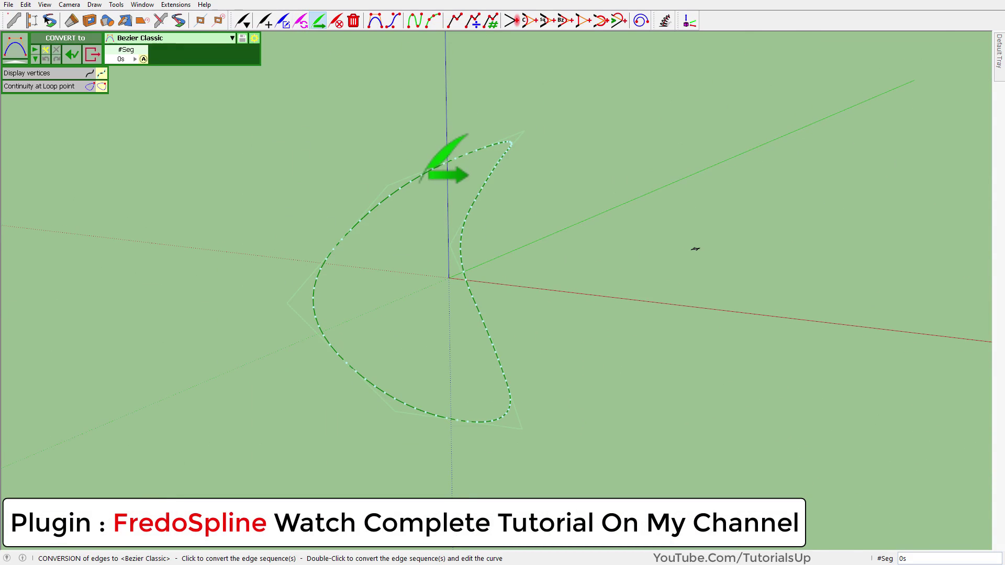
pyautogui.click(184, 41)
pyautogui.click(157, 55)
pyautogui.moveTo(388, 251); pyautogui.dragTo(426, 235, button='middle')
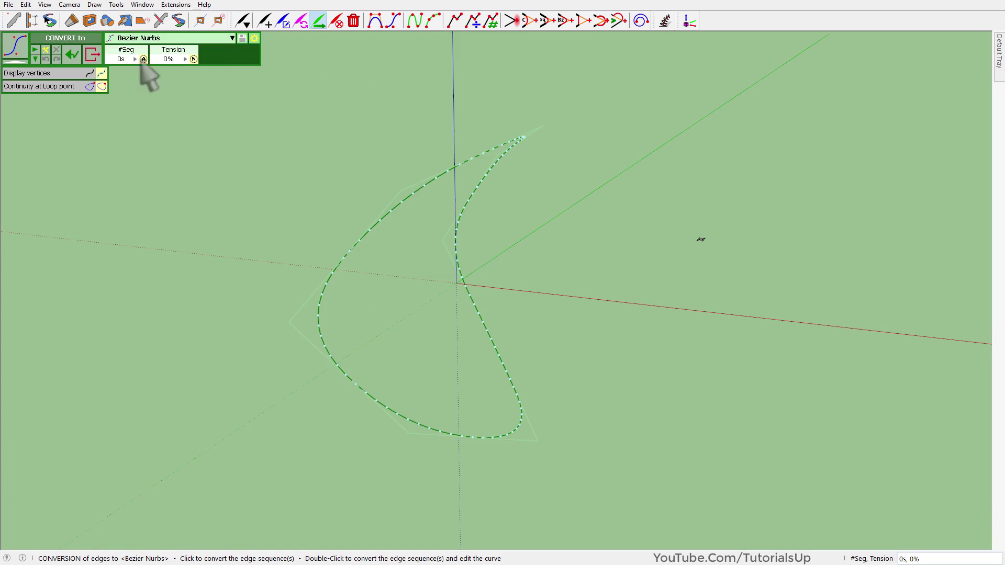
# Set the Bezier Nurbs tension ratio to 50%
pyautogui.click(176, 59)
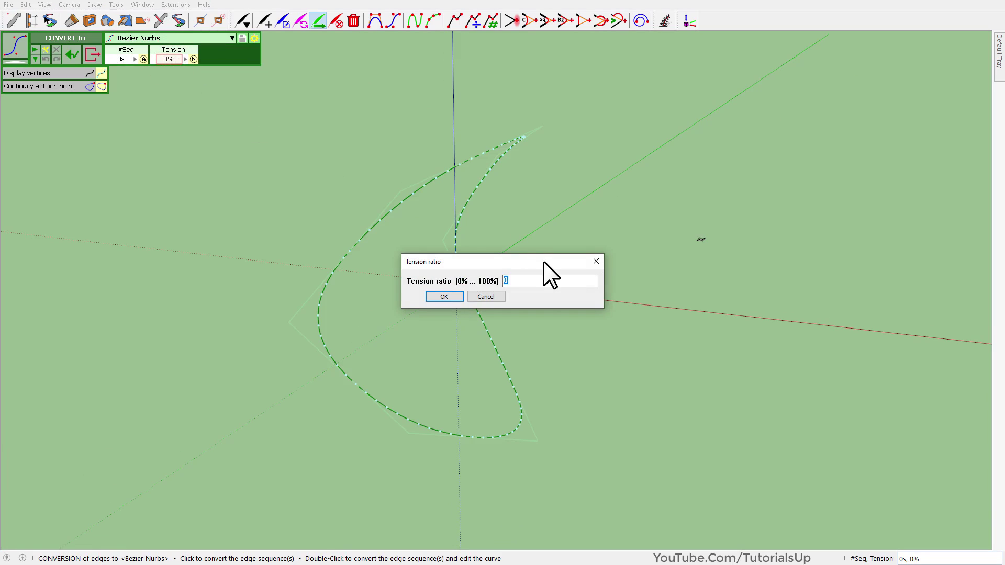
pyautogui.write('50')
pyautogui.click(443, 296)
pyautogui.moveTo(444, 296); pyautogui.dragTo(499, 273, button='middle')
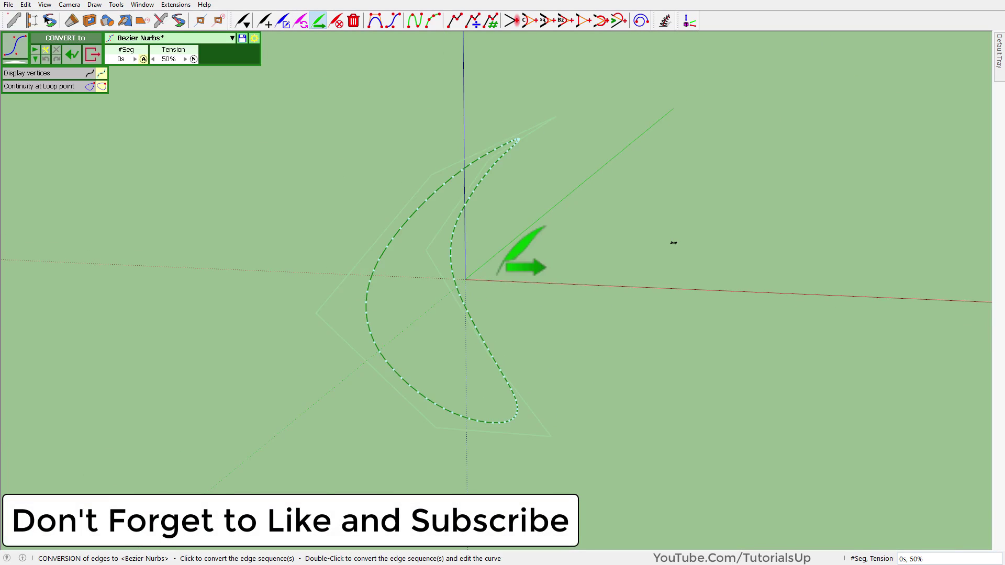
pyautogui.scroll(-1, 497, 274)
# Set the number of segments of the converted curve to 50
pyautogui.click(120, 64)
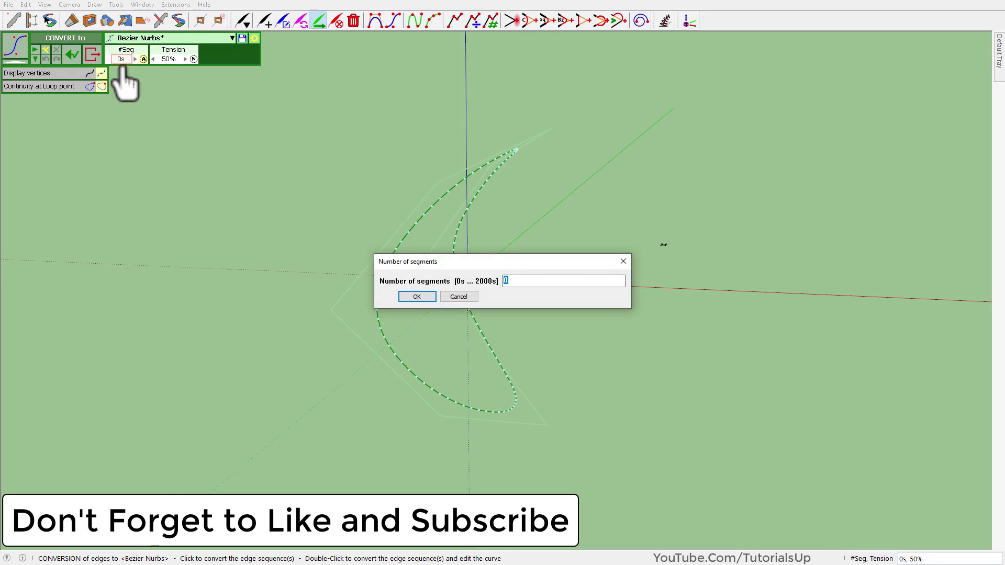
pyautogui.write('50')
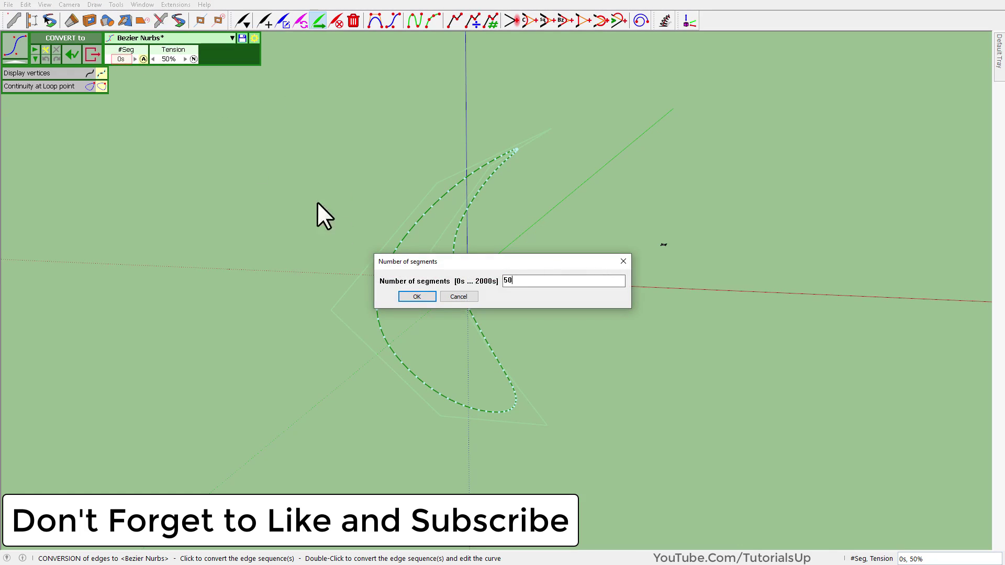
pyautogui.click(416, 294)
pyautogui.moveTo(430, 292); pyautogui.dragTo(512, 249, button='middle')
pyautogui.scroll(-1, 473, 276)
pyautogui.moveTo(432, 288); pyautogui.dragTo(292, 352, button='middle')
pyautogui.scroll(-1, 342, 344)
pyautogui.scroll(2, 371, 285)
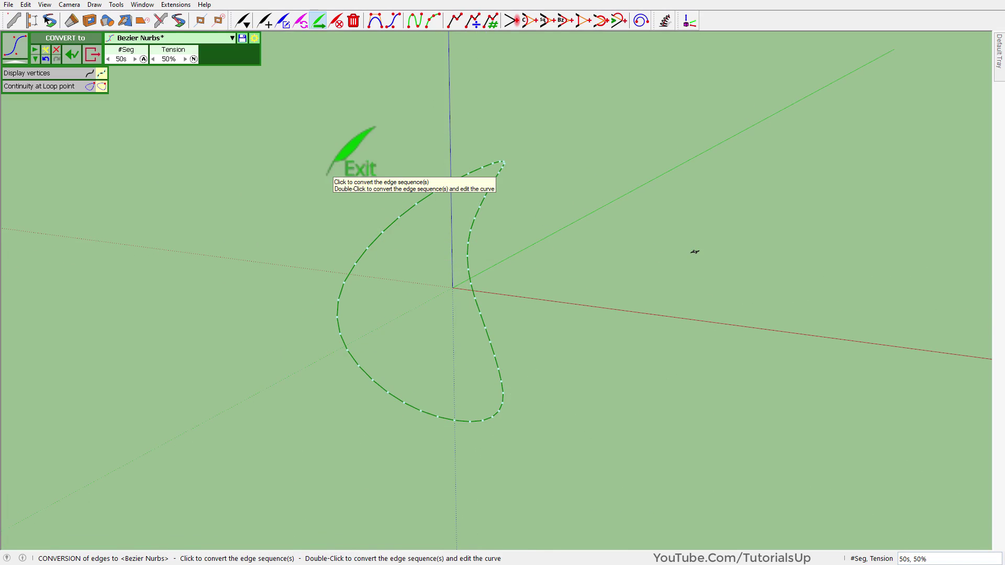
# Finish the spline conversion and select the resulting closed coil curve
pyautogui.click(328, 174)
pyautogui.moveTo(419, 288); pyautogui.dragTo(495, 285, button='middle')
pyautogui.click(494, 285)
pyautogui.moveTo(359, 225); pyautogui.dragTo(299, 366, button='middle')
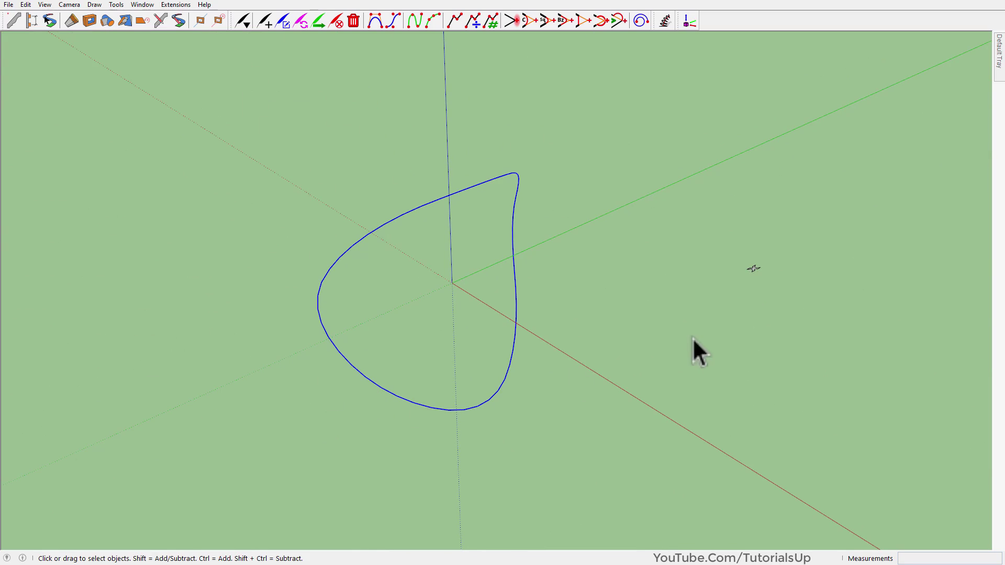
# Select the small four-pointed blade component beside the curve and keep its entity details and the tag list permanently shown
pyautogui.click(755, 270)
pyautogui.scroll(5, 689, 285)
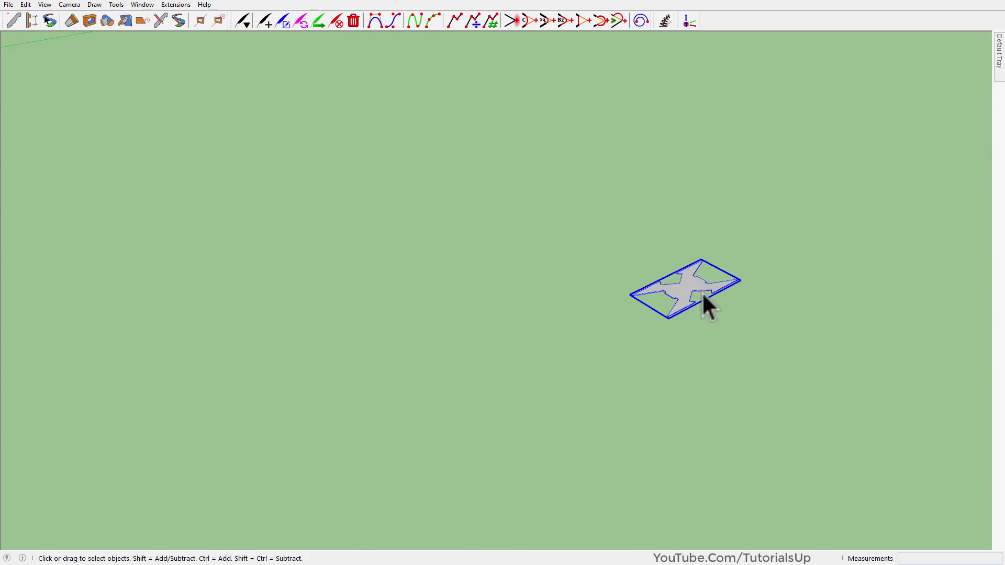
pyautogui.scroll(3, 702, 292)
pyautogui.moveTo(664, 353); pyautogui.dragTo(660, 416, button='middle')
pyautogui.scroll(-2, 323, 310)
pyautogui.scroll(3, 570, 300)
pyautogui.moveTo(570, 301); pyautogui.dragTo(576, 264, button='middle')
pyautogui.moveTo(998, 64)
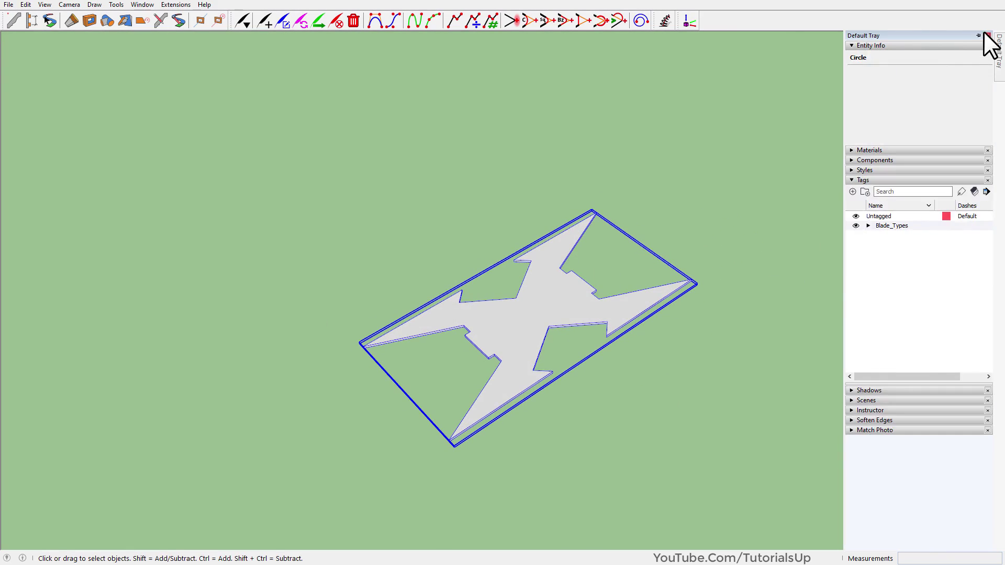
pyautogui.click(978, 35)
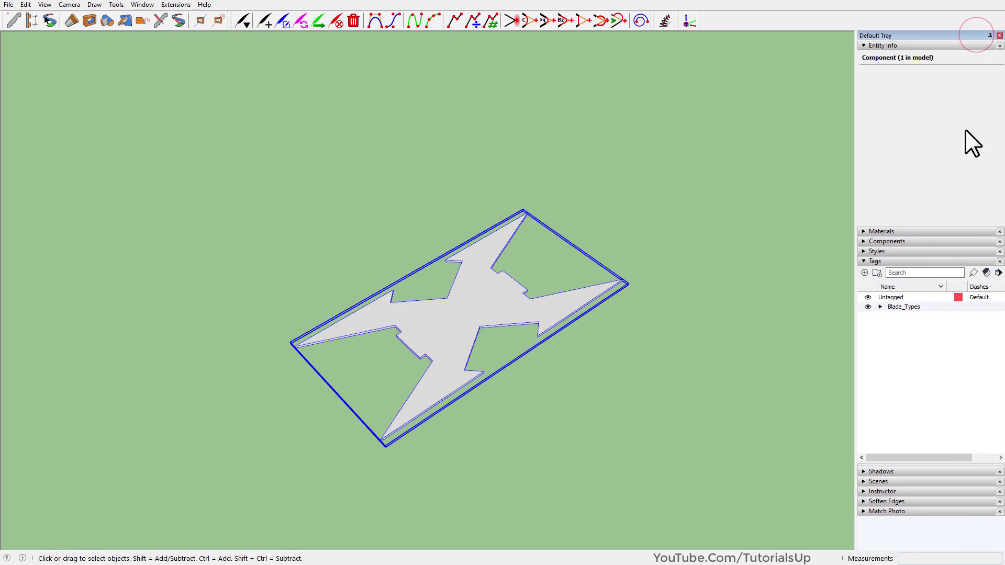
# Preview the blade shapes by showing Blade_Type_3, Blade_Type_2 and Blade_Type_1 one at a time, ending with only Blade_Type_4 visible
pyautogui.click(880, 307)
pyautogui.click(867, 316)
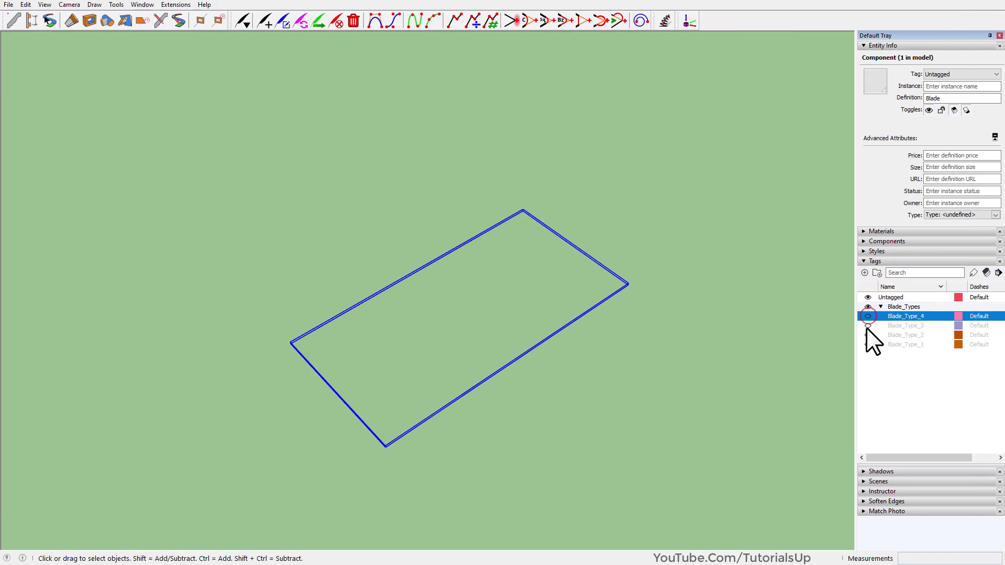
pyautogui.click(867, 326)
pyautogui.click(868, 325)
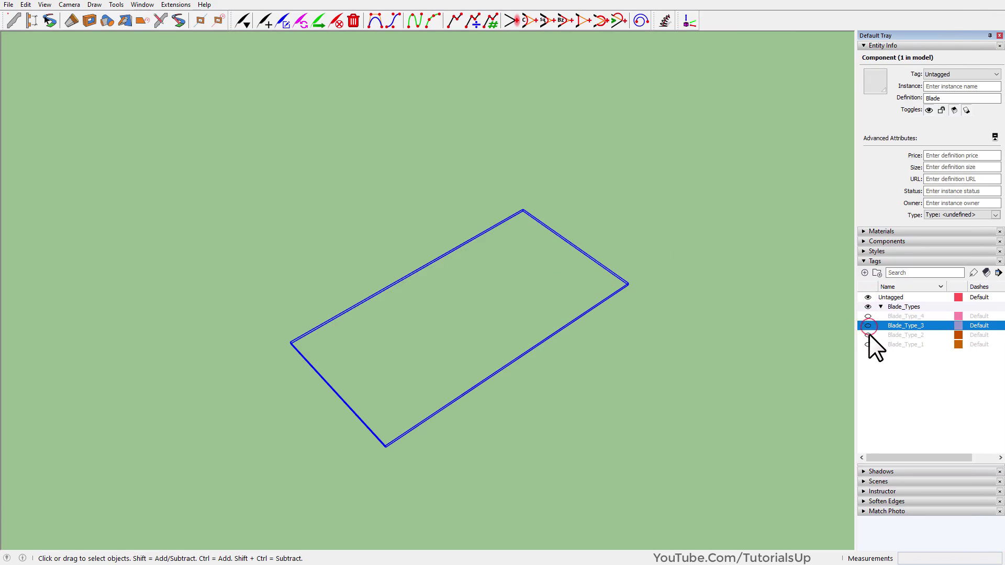
pyautogui.click(869, 335)
pyautogui.click(868, 335)
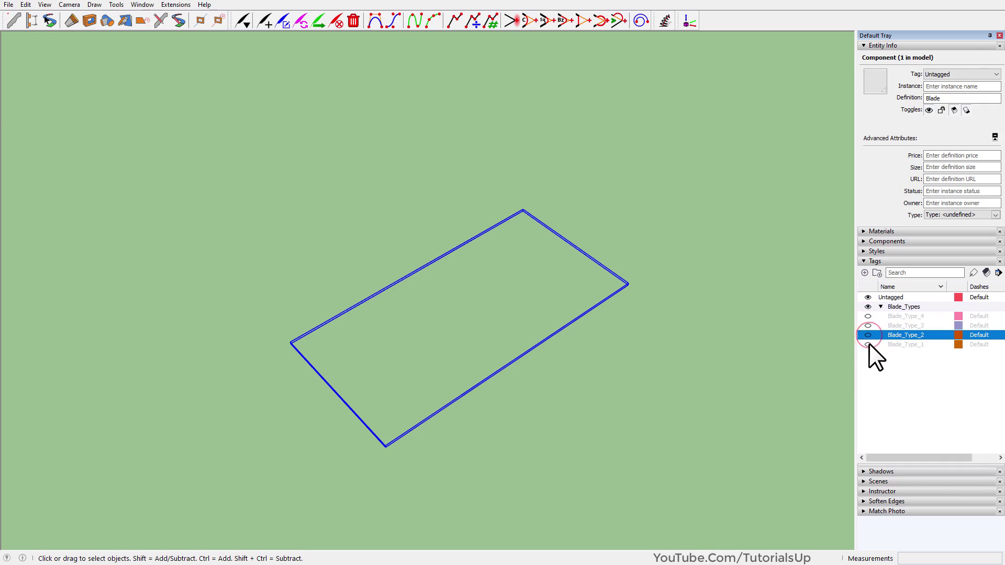
pyautogui.click(868, 345)
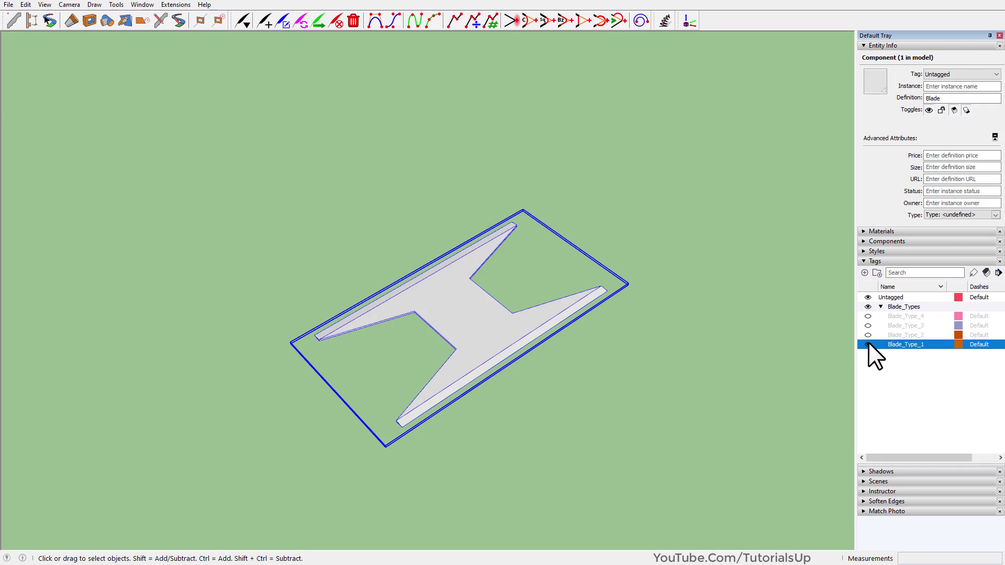
pyautogui.click(869, 345)
pyautogui.click(868, 316)
pyautogui.click(880, 307)
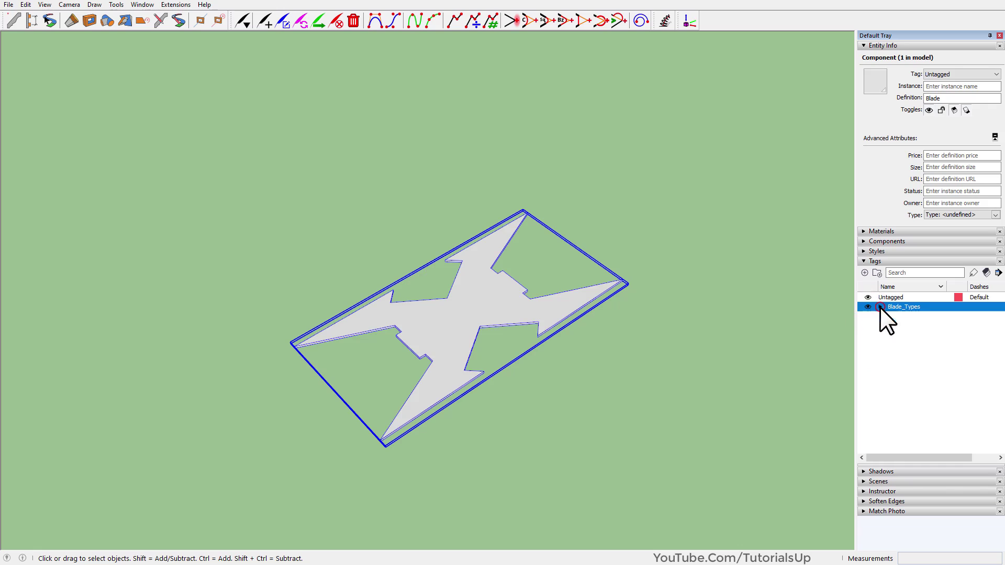
# Open the blade component for editing
pyautogui.click(686, 401)
pyautogui.doubleClick(513, 322)
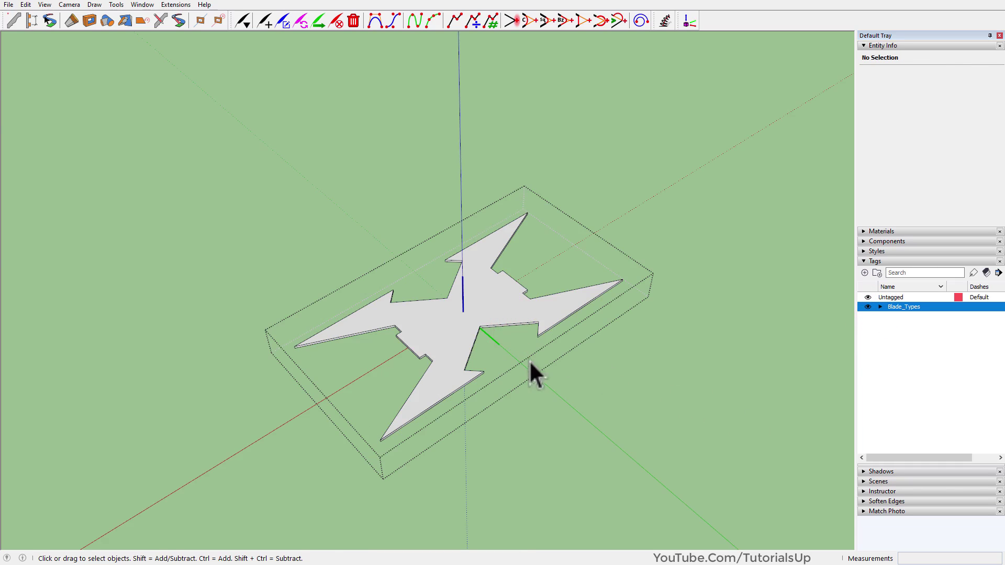
# Leave blade editing, set the side tray to auto-hide, and select the closed coil curve together with the blade component
pyautogui.moveTo(532, 370); pyautogui.dragTo(365, 432, button='middle')
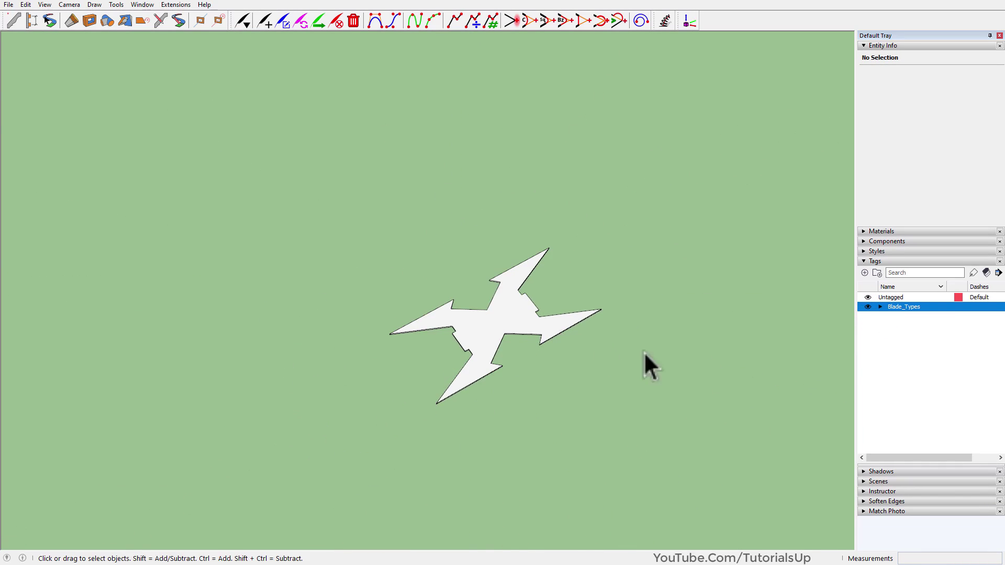
pyautogui.click(990, 36)
pyautogui.scroll(-3, 615, 394)
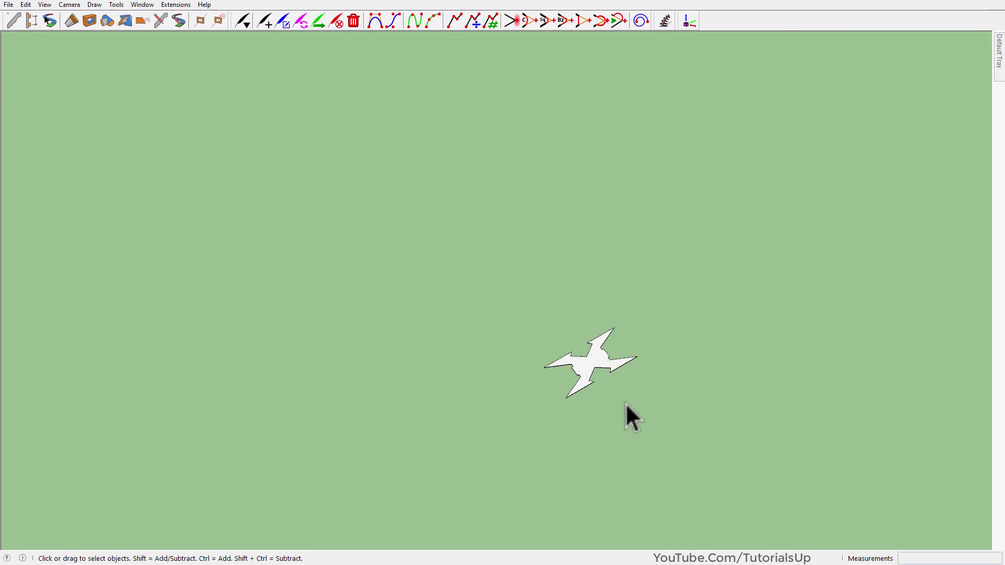
pyautogui.scroll(-5, 661, 382)
pyautogui.moveTo(667, 388); pyautogui.dragTo(699, 354, button='middle')
pyautogui.scroll(3, 280, 460)
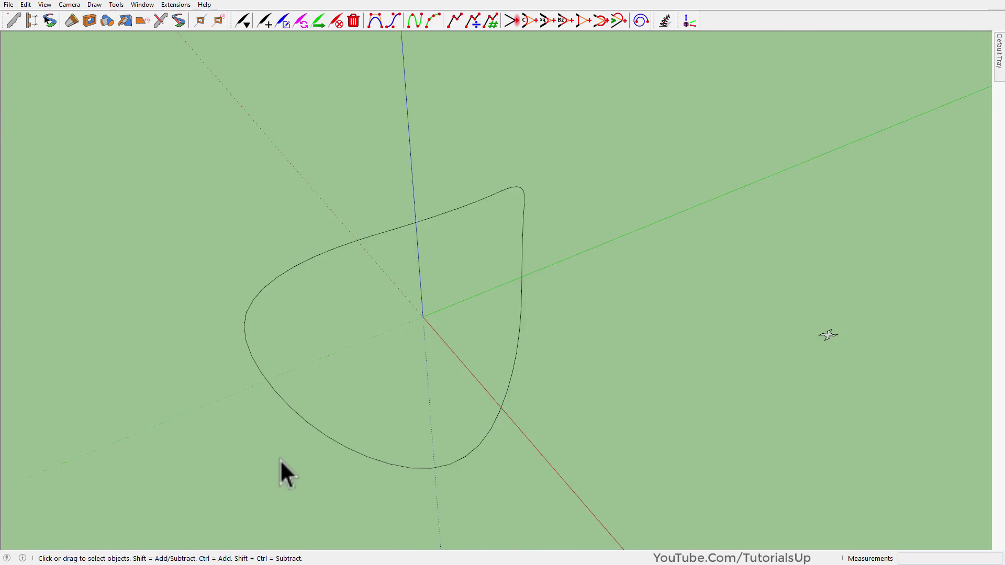
pyautogui.moveTo(395, 171); pyautogui.dragTo(396, 173)
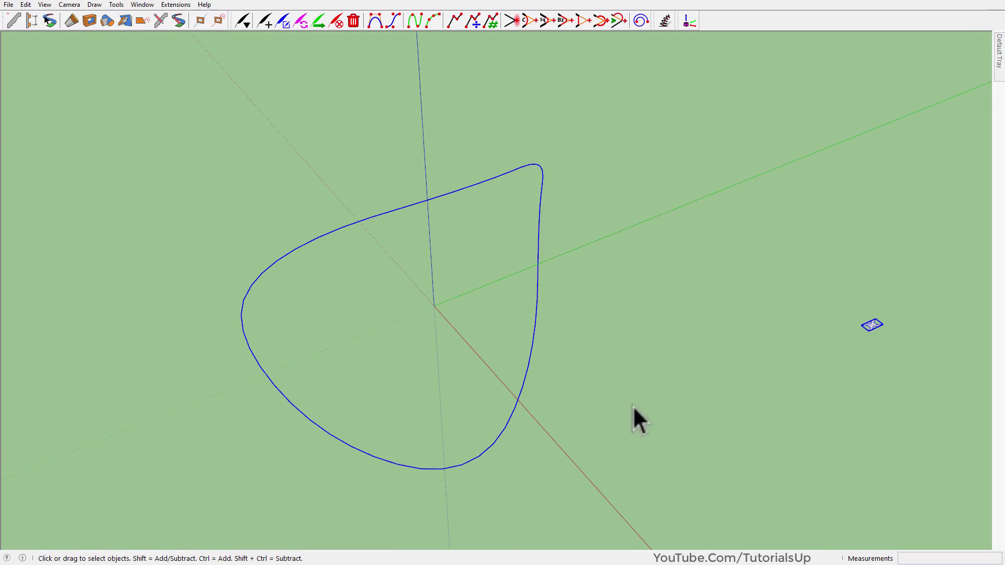
pyautogui.moveTo(632, 417); pyautogui.dragTo(637, 380, button='middle')
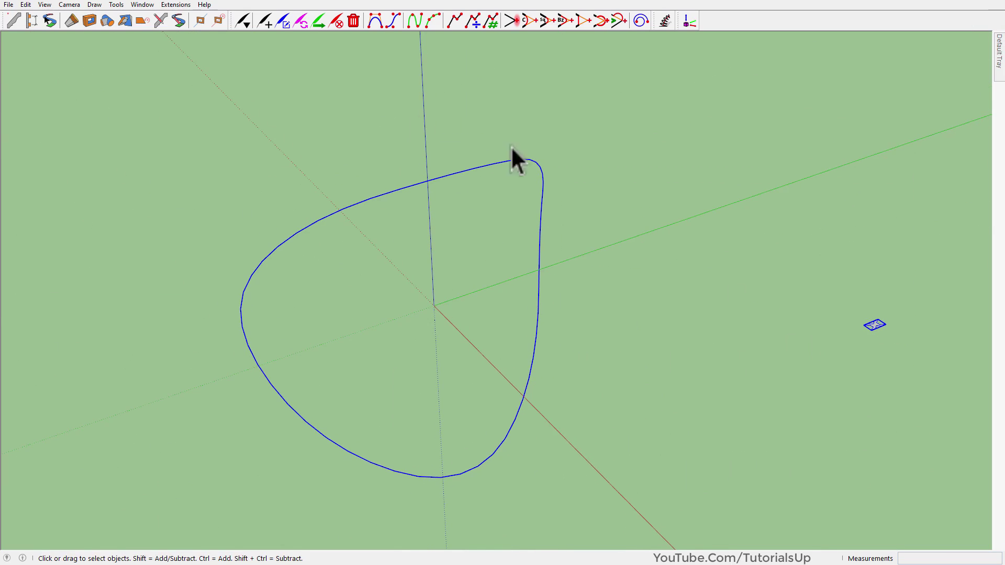
# Open the Tax Engineering Mechanicals tools and start Displacer on the selected curve and blade, accepting the path segment
pyautogui.click(176, 5)
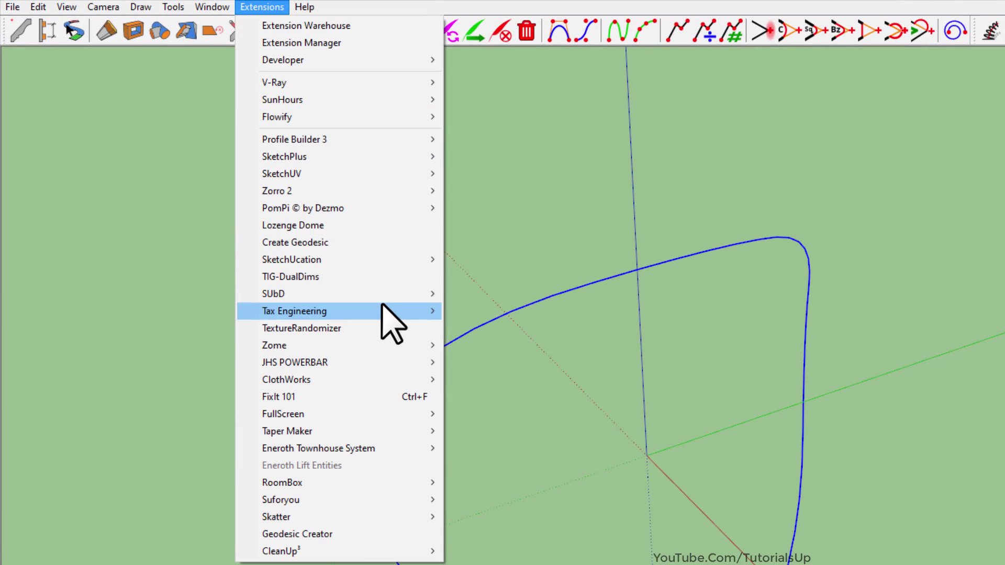
pyautogui.moveTo(259, 209)
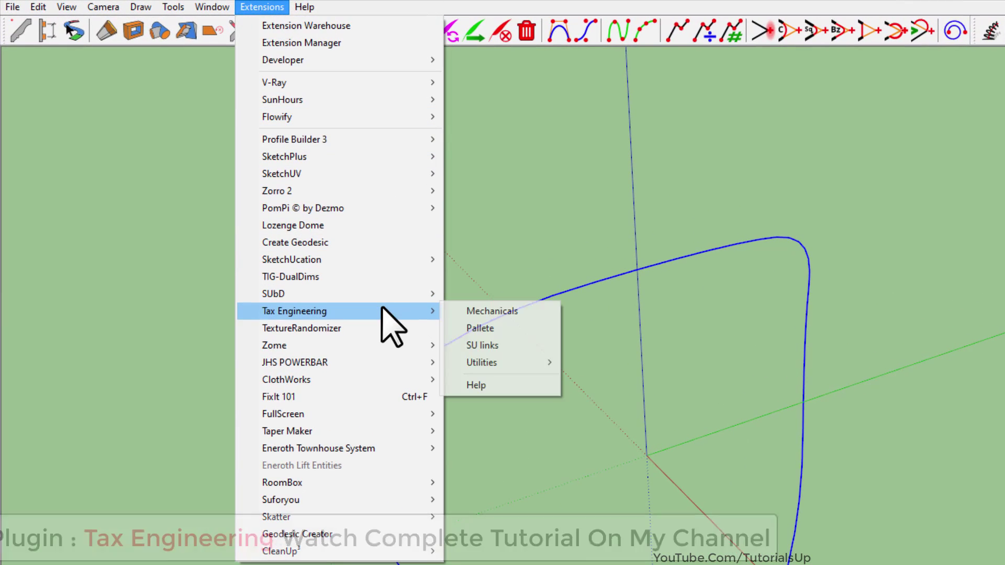
pyautogui.click(531, 308)
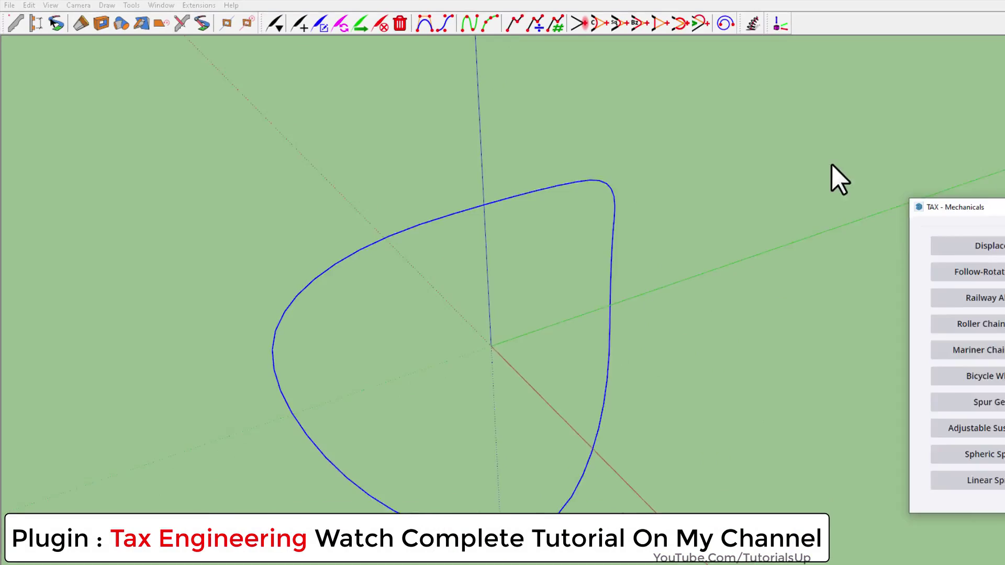
pyautogui.moveTo(937, 192); pyautogui.dragTo(100, 47)
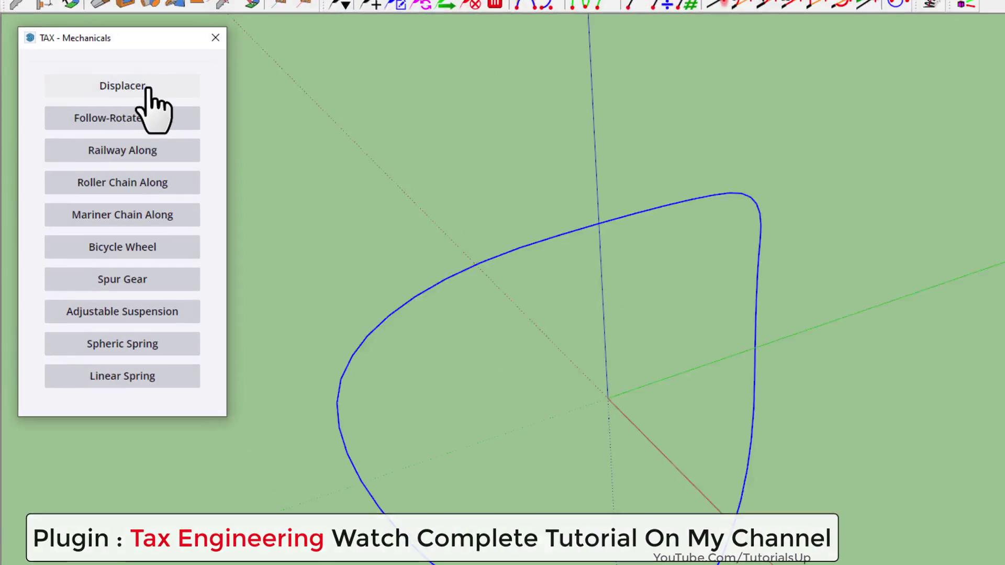
pyautogui.click(97, 82)
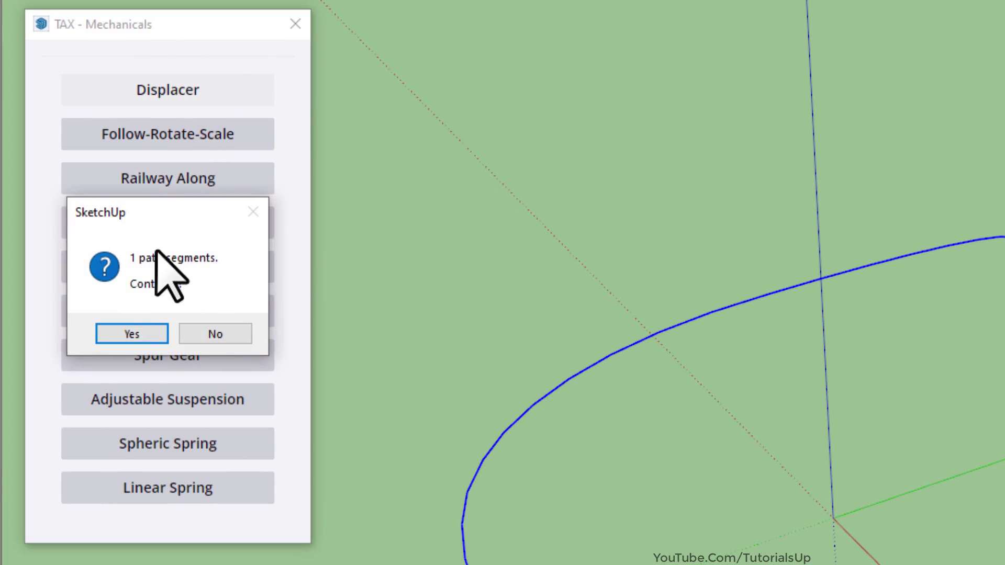
pyautogui.click(139, 333)
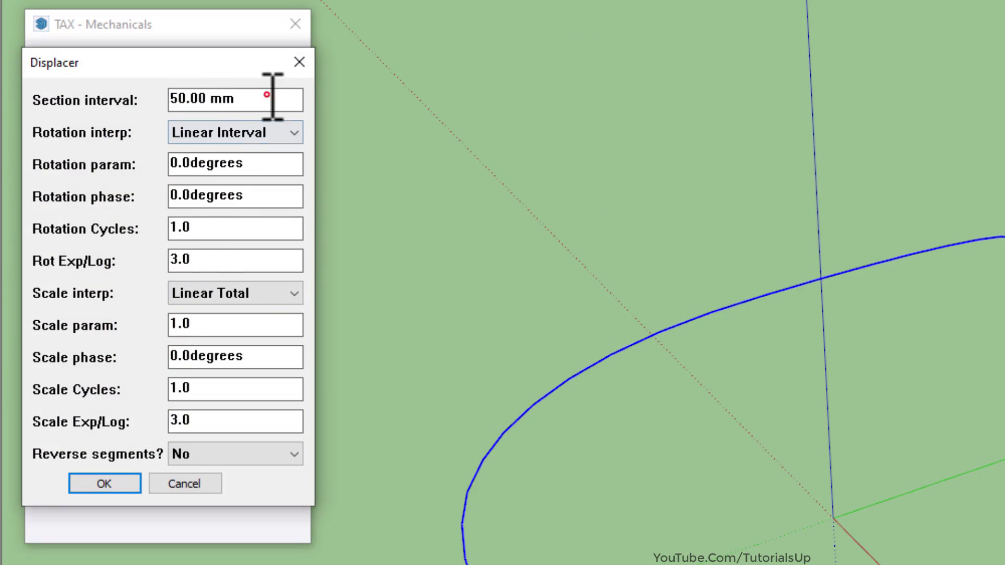
# Distribute blade copies along the coil curve at a section interval of 95 mm and close the Mechanicals tools
pyautogui.moveTo(269, 97); pyautogui.dragTo(139, 97)
pyautogui.write('95')
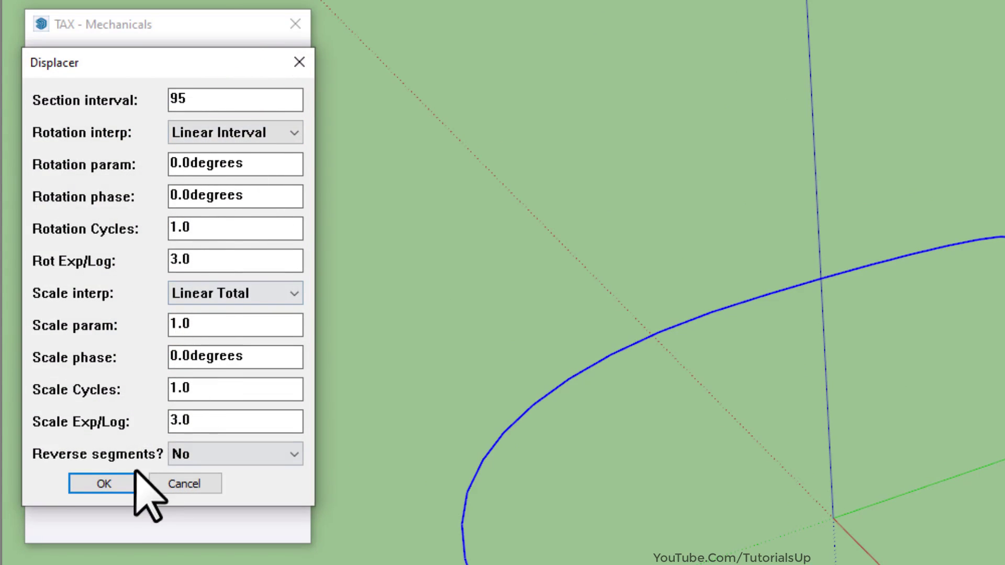
pyautogui.click(117, 482)
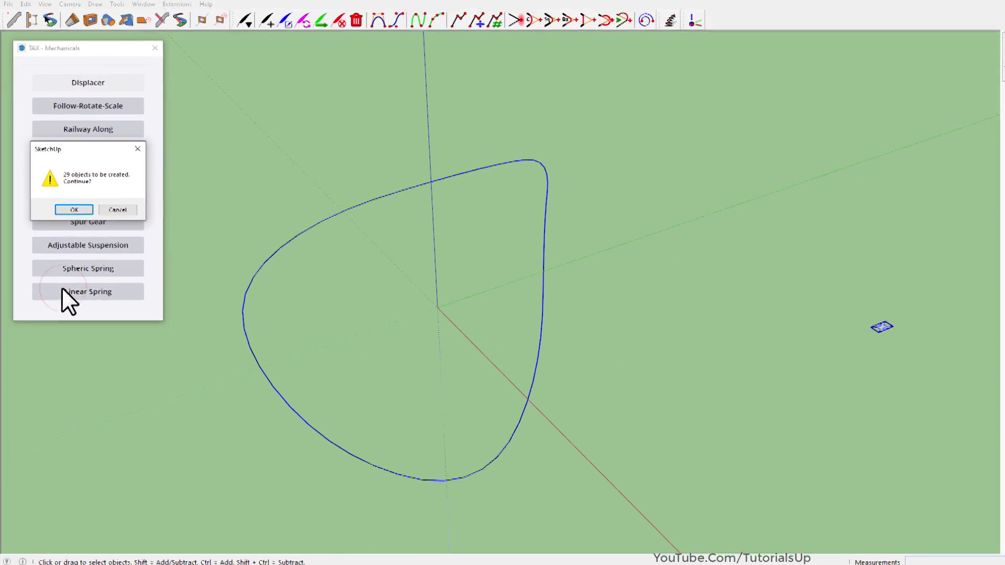
pyautogui.click(72, 206)
pyautogui.click(102, 209)
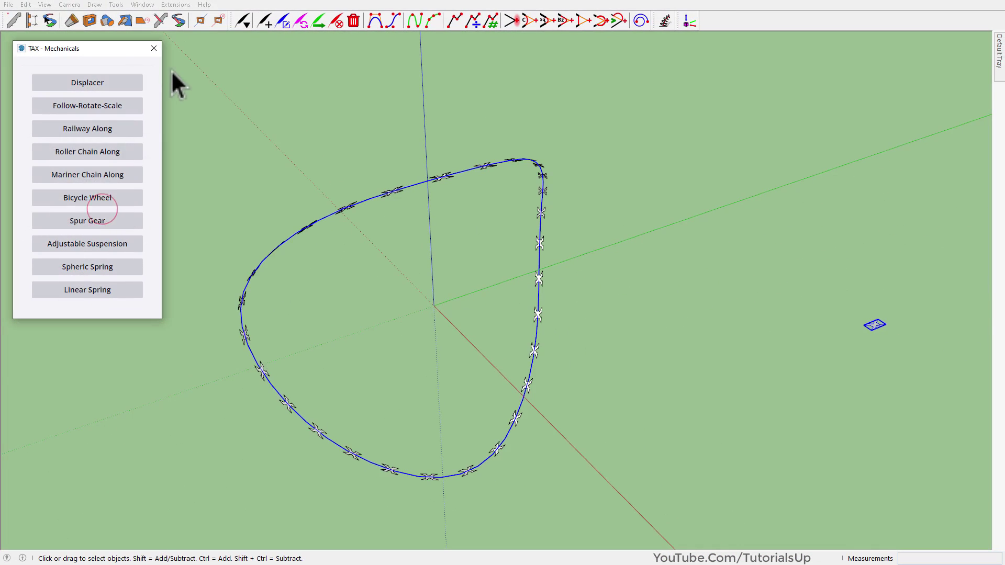
pyautogui.click(154, 48)
pyautogui.moveTo(363, 296); pyautogui.dragTo(296, 151, button='middle')
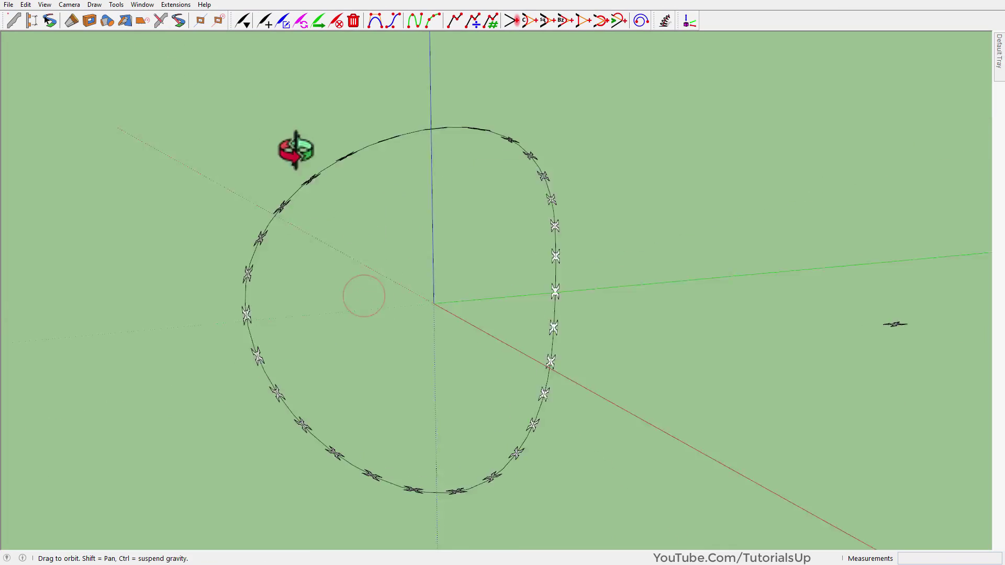